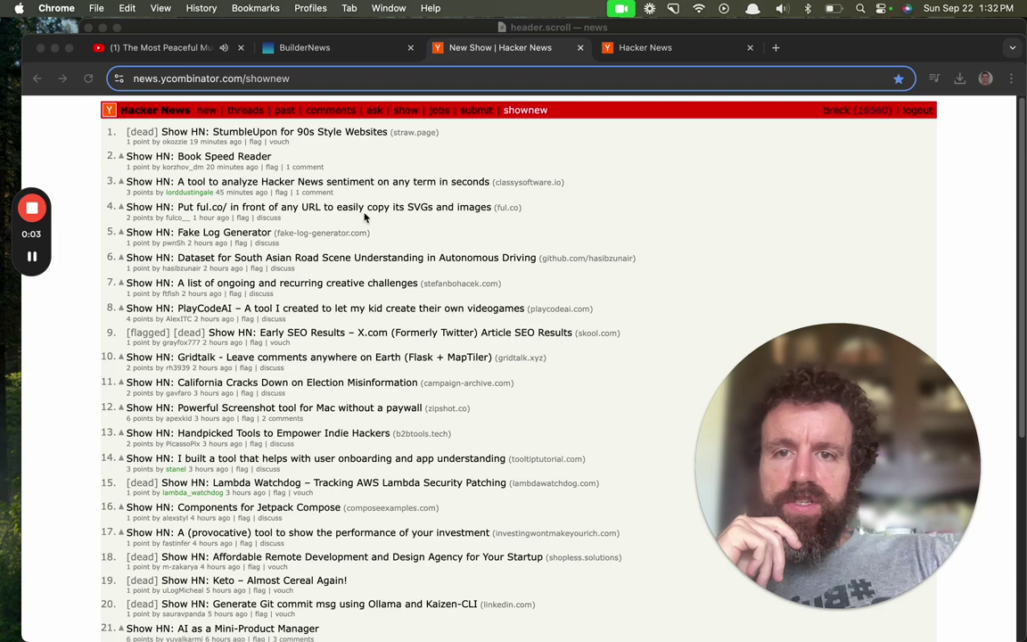
- Open the 'A tool to analyze Hacker News sentiment' Show HN entry in Chrome
left_click(747, 213)
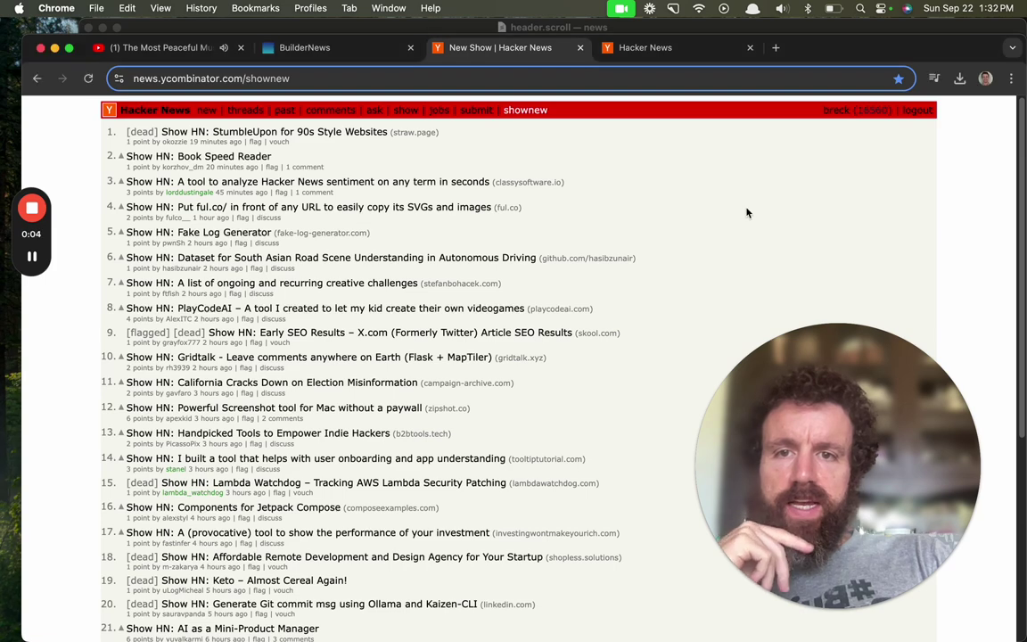
left_click(403, 185)
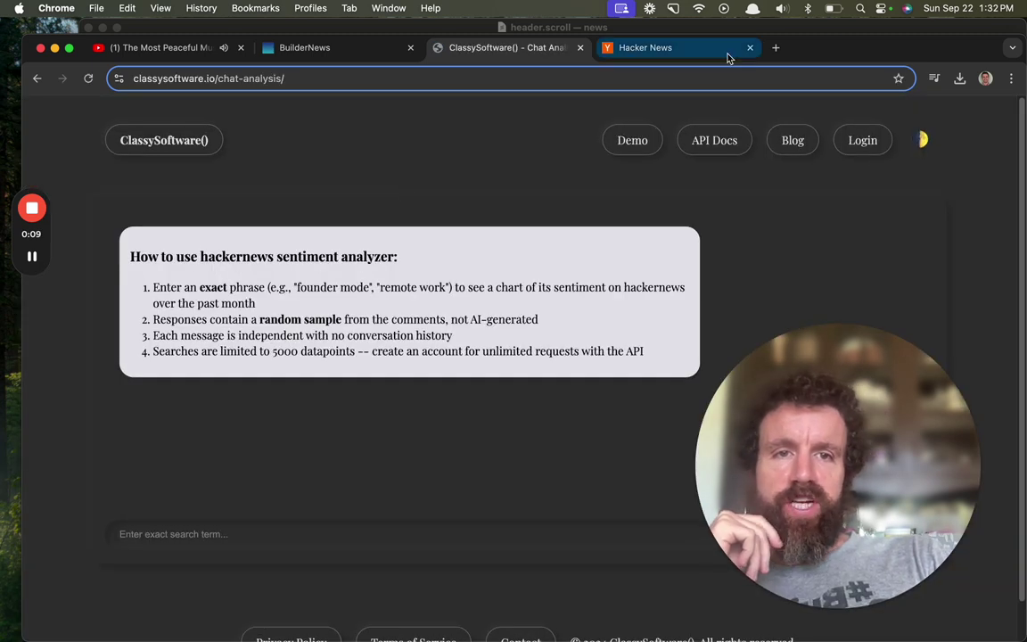
- Close the leftover Hacker News tab and focus the analyzer's exact search term field
left_click(750, 49)
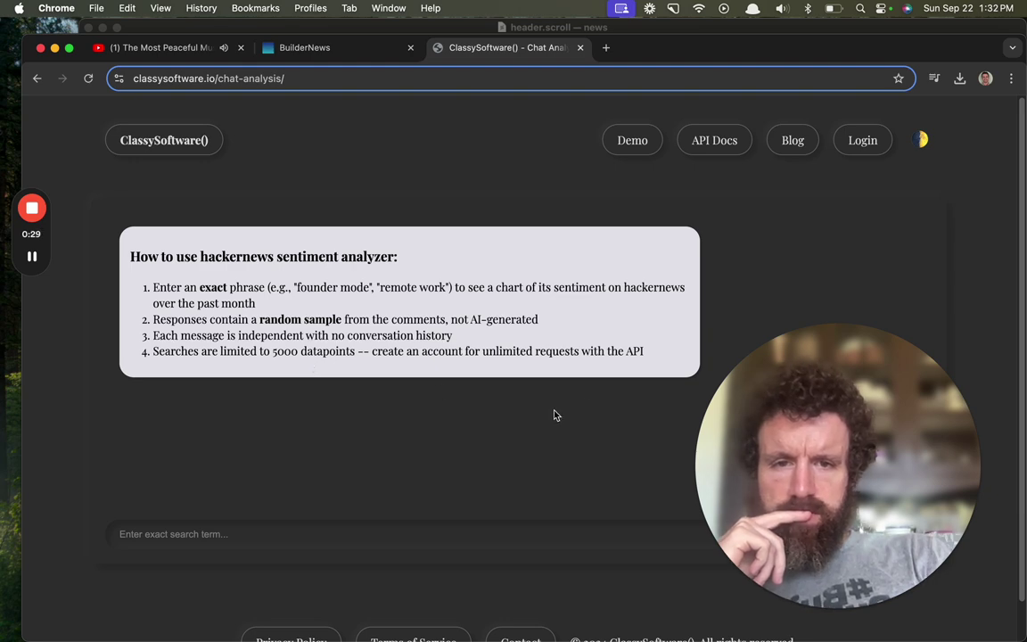
scroll(559, 408, "down", 2)
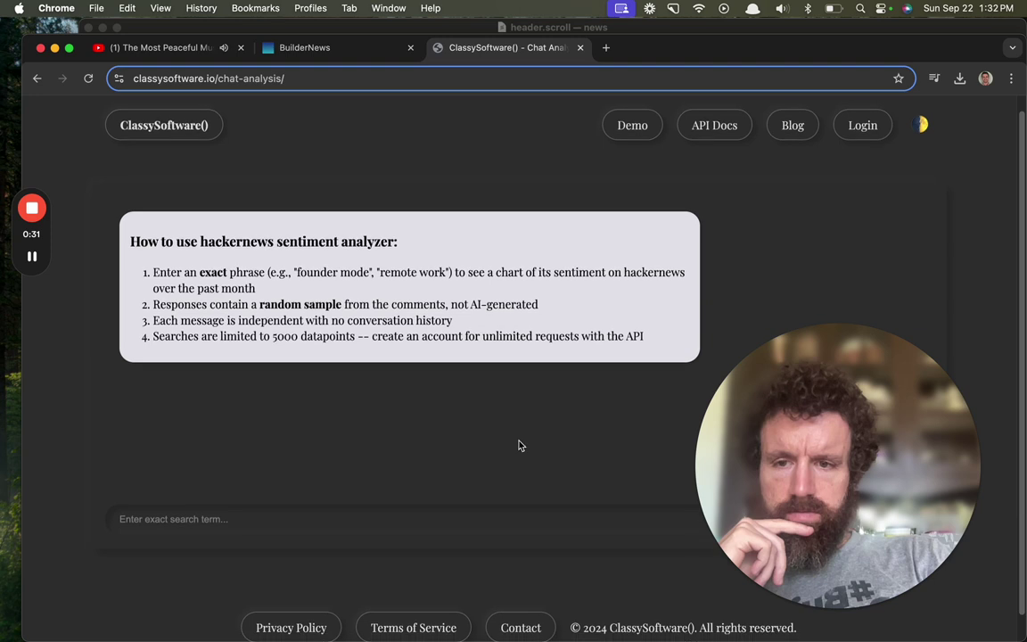
left_click(255, 486)
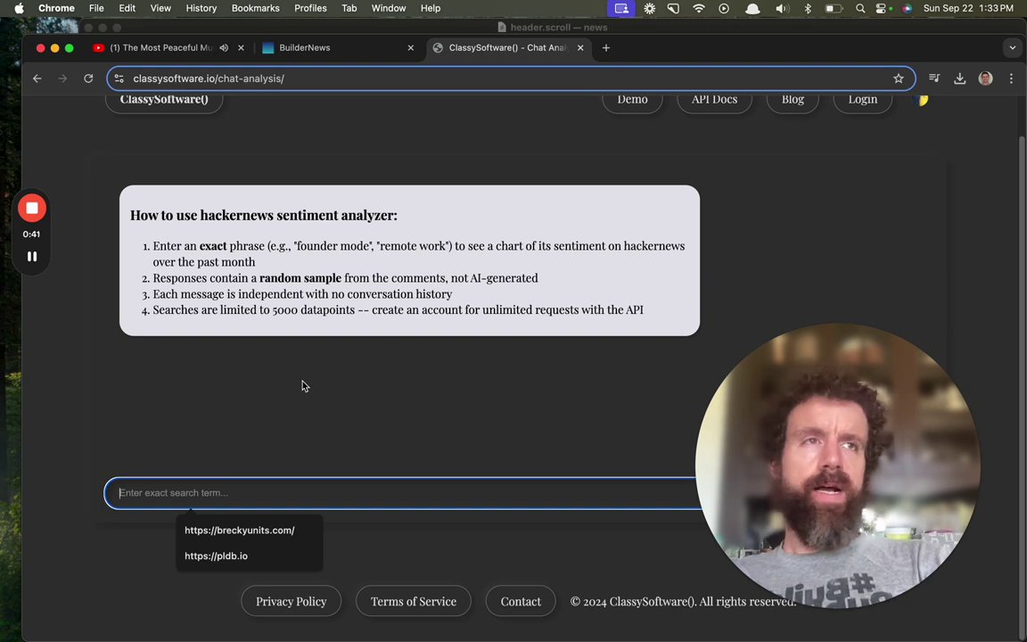
- Search the analyzer for 'copyright' to get its month-long sentiment chart
type("react")
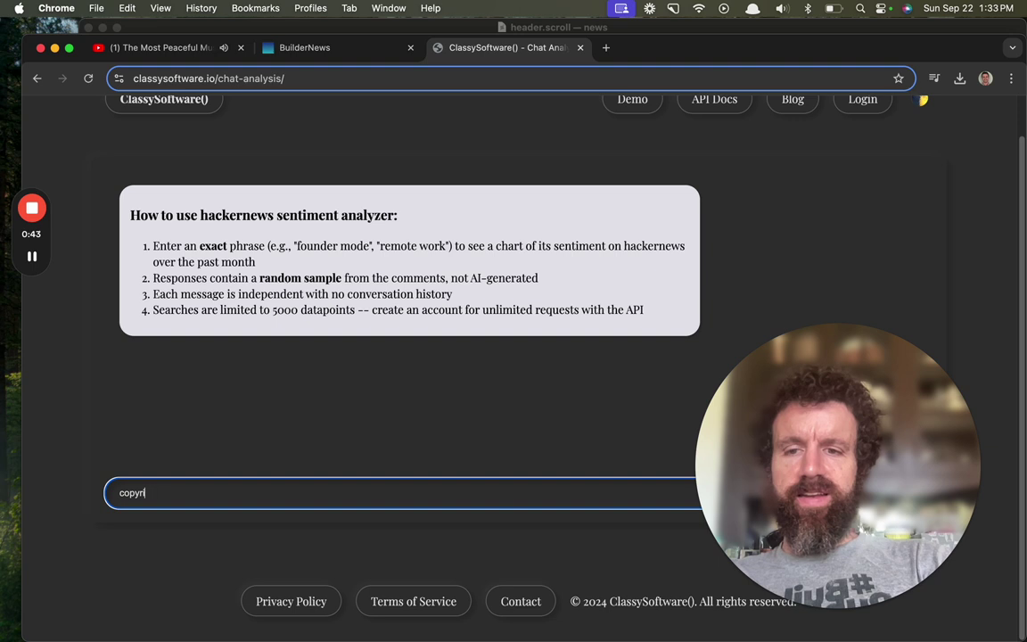
key("Return")
mouse_move(890, 467)
left_mouse_down()
mouse_move(920, 363)
mouse_move(920, 478)
left_mouse_up()
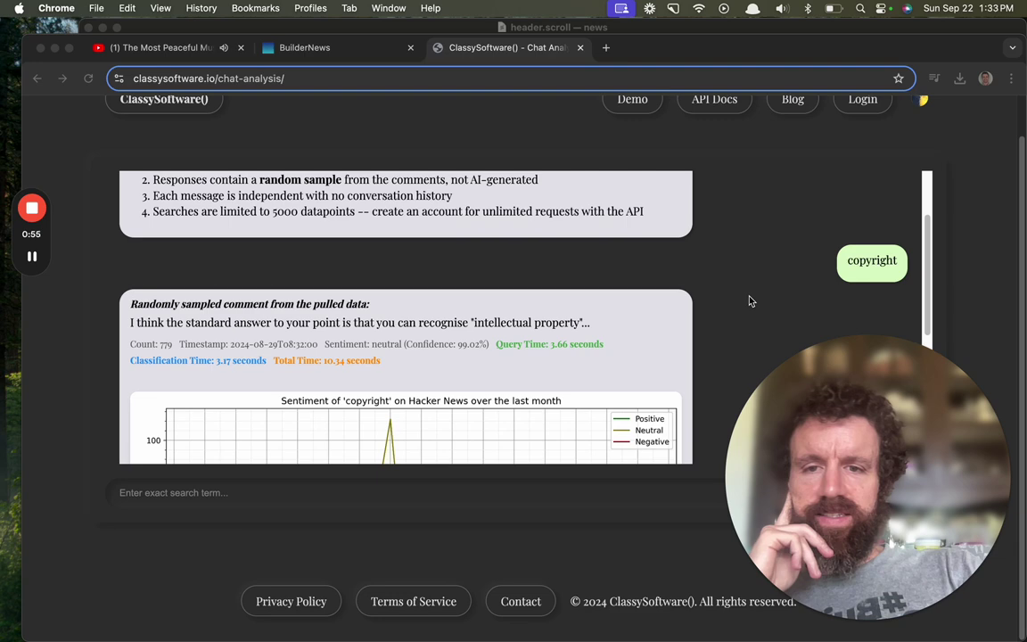
scroll(749, 300, "down", 3)
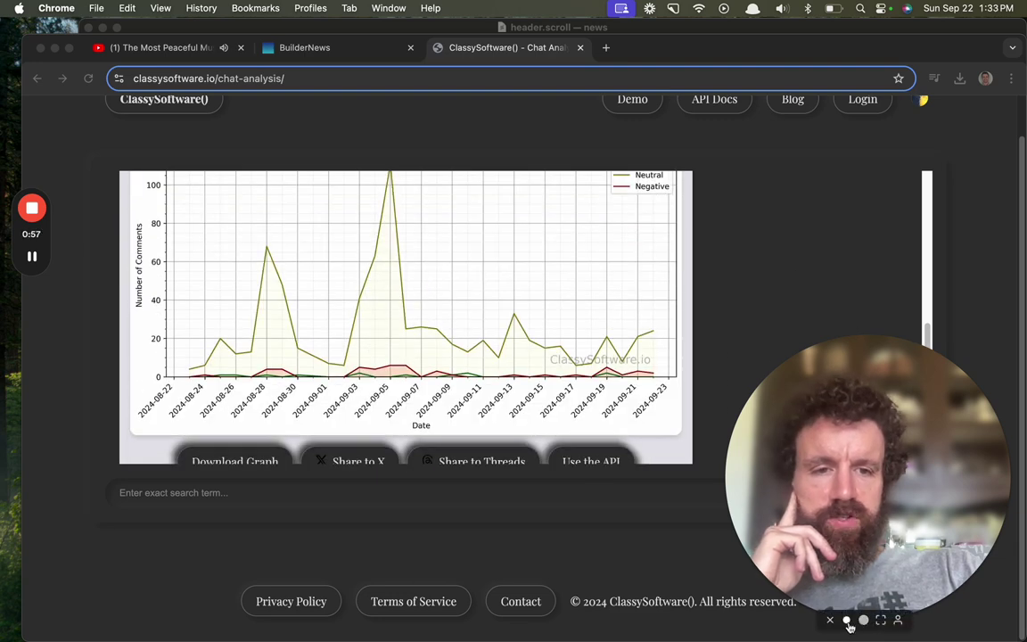
left_click(850, 619)
scroll(678, 264, "up", 10)
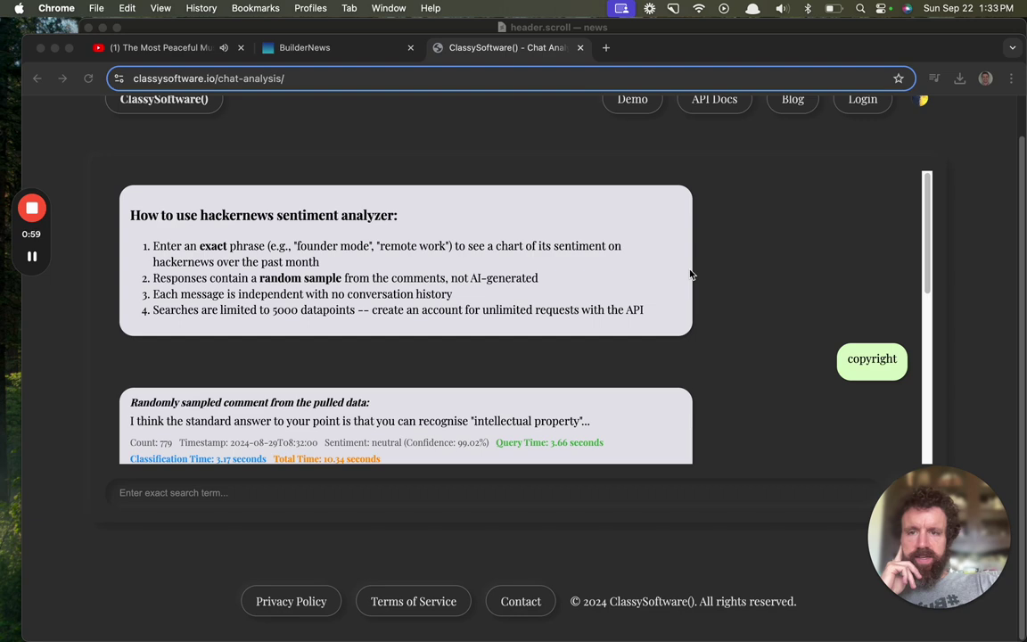
scroll(690, 274, "down", 3)
scroll(690, 273, "up", 1)
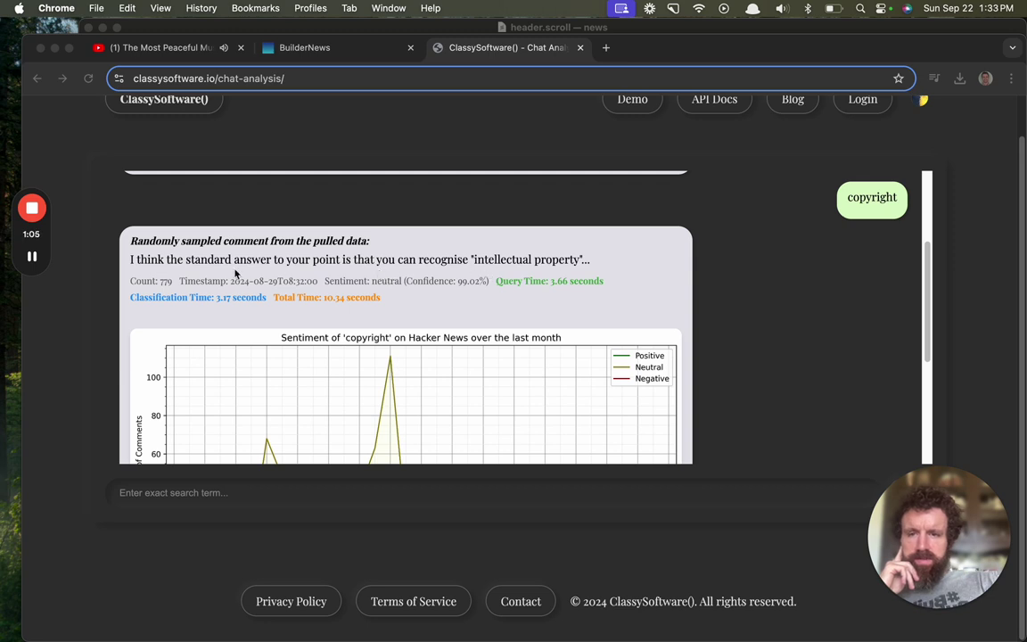
scroll(105, 280, "down", 3)
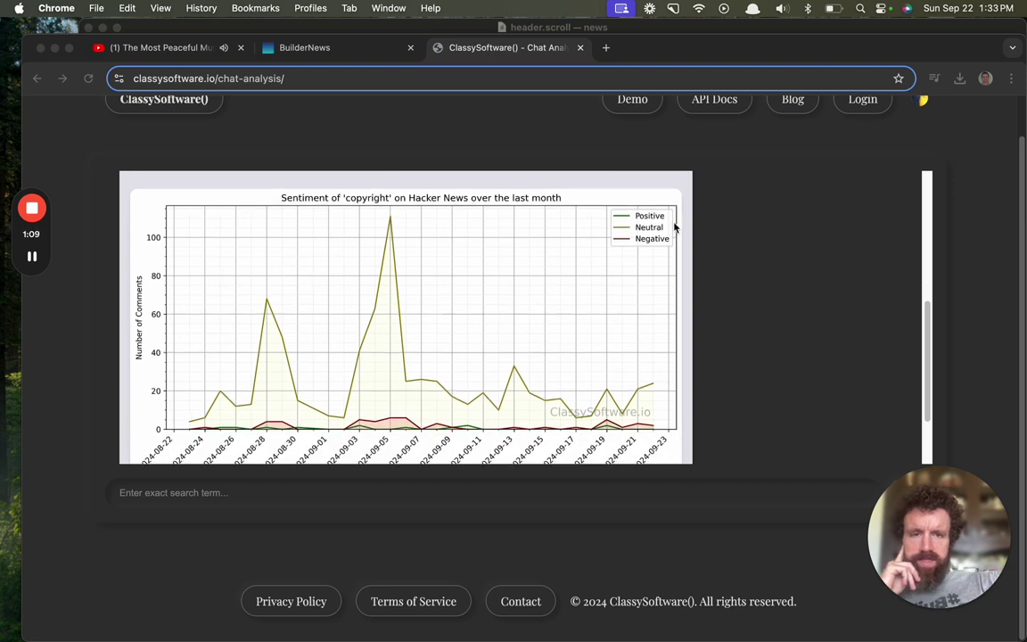
scroll(665, 337, "down", 1)
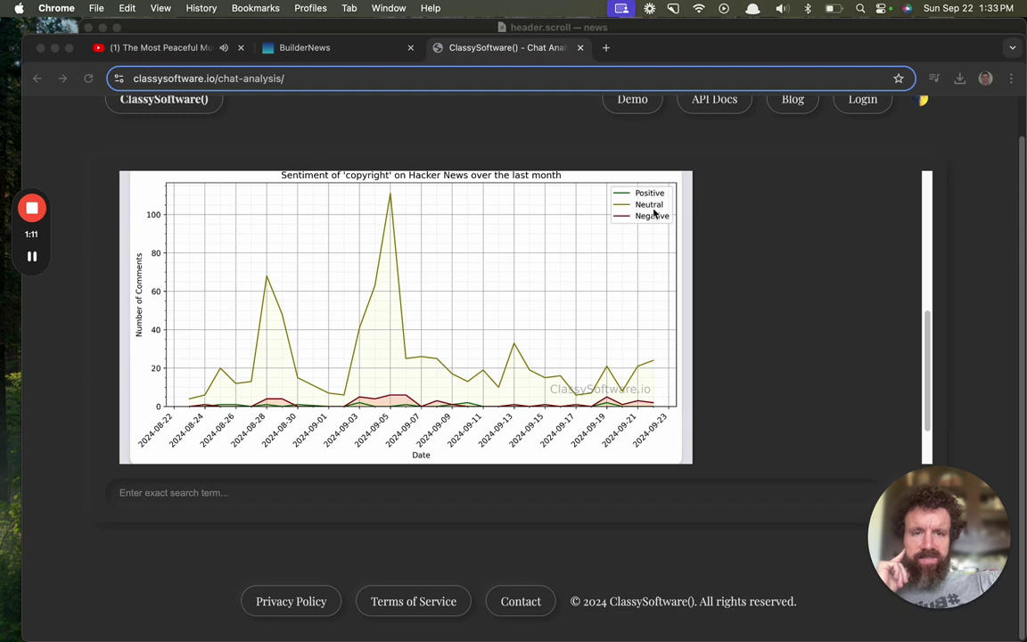
scroll(652, 207, "down", 1)
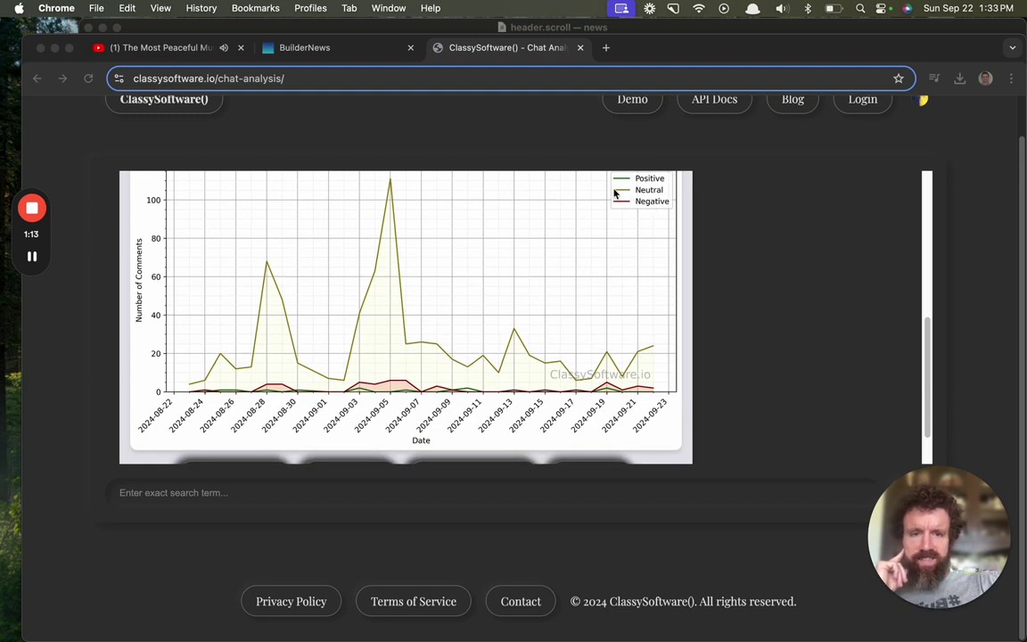
scroll(631, 222, "up", 1)
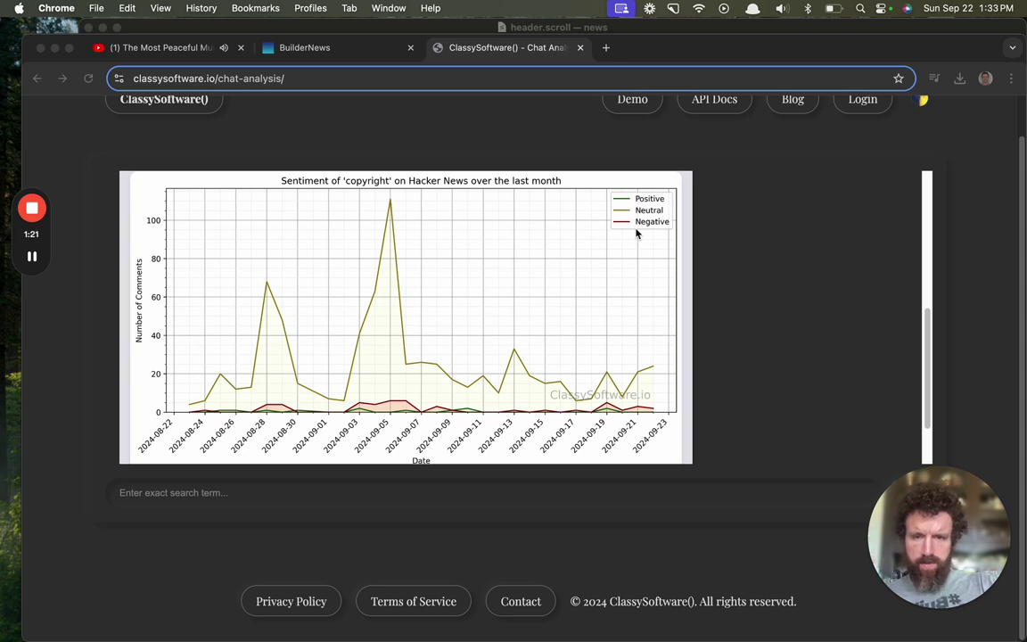
scroll(636, 234, "down", 2)
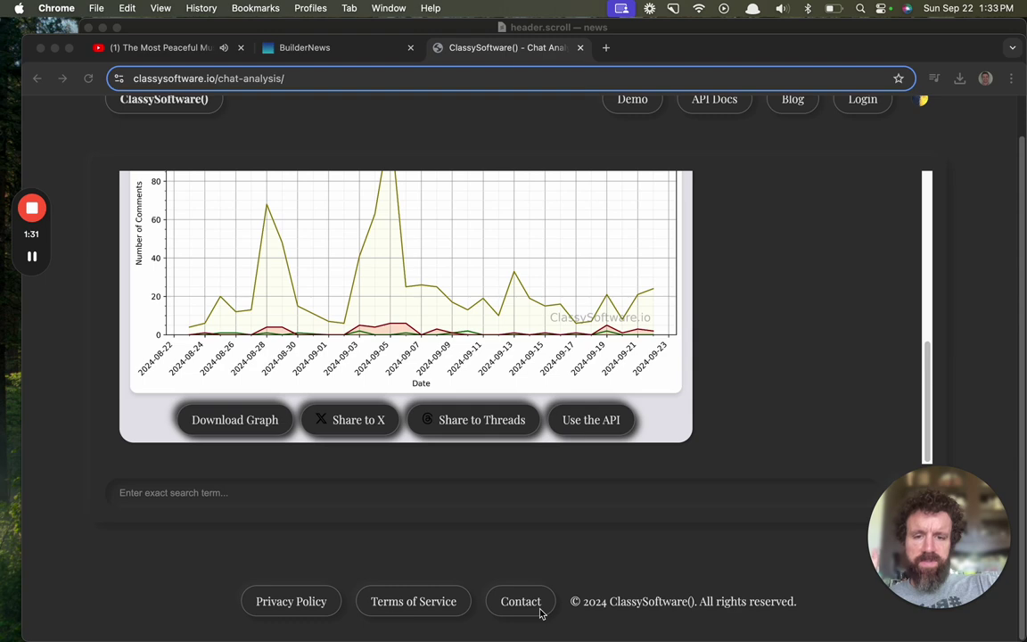
left_click(498, 505)
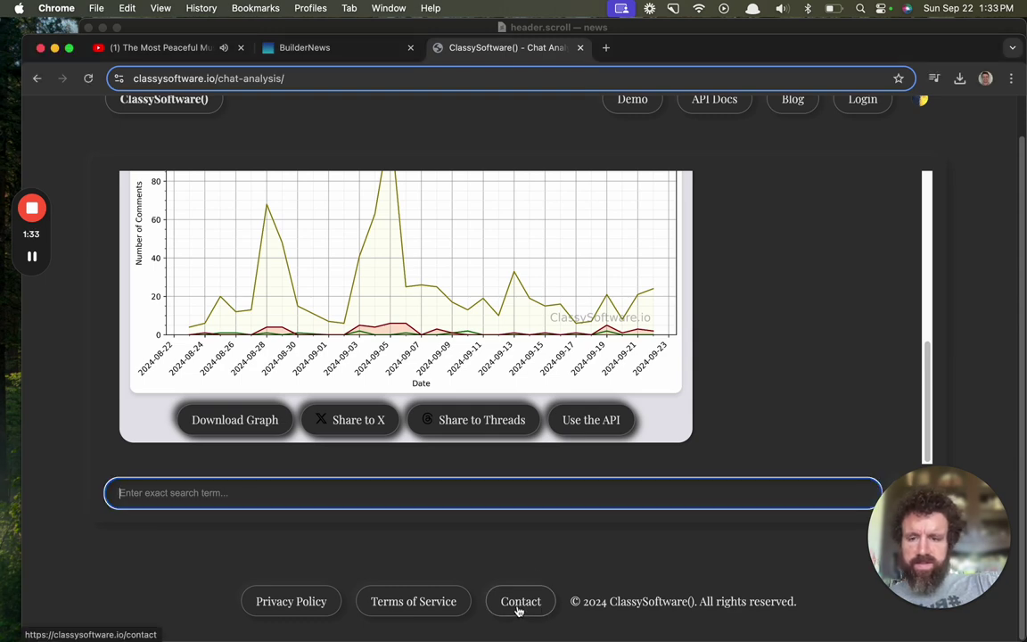
- Scroll the chat panel to the copyright sentiment chart, then focus the search box for a new term
scroll(750, 292, "up", 10)
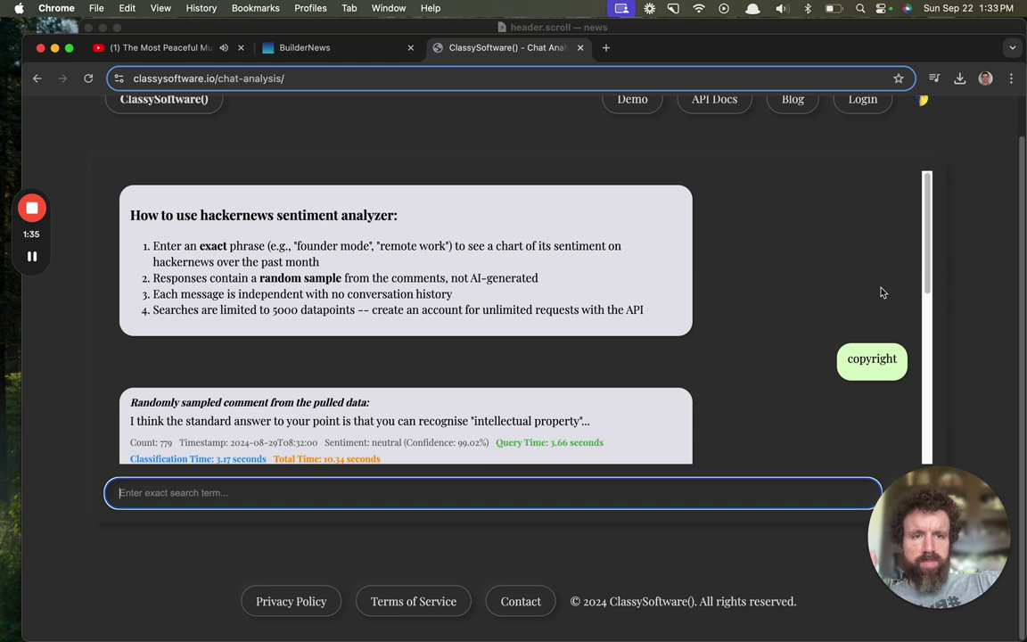
scroll(961, 298, "up", 1)
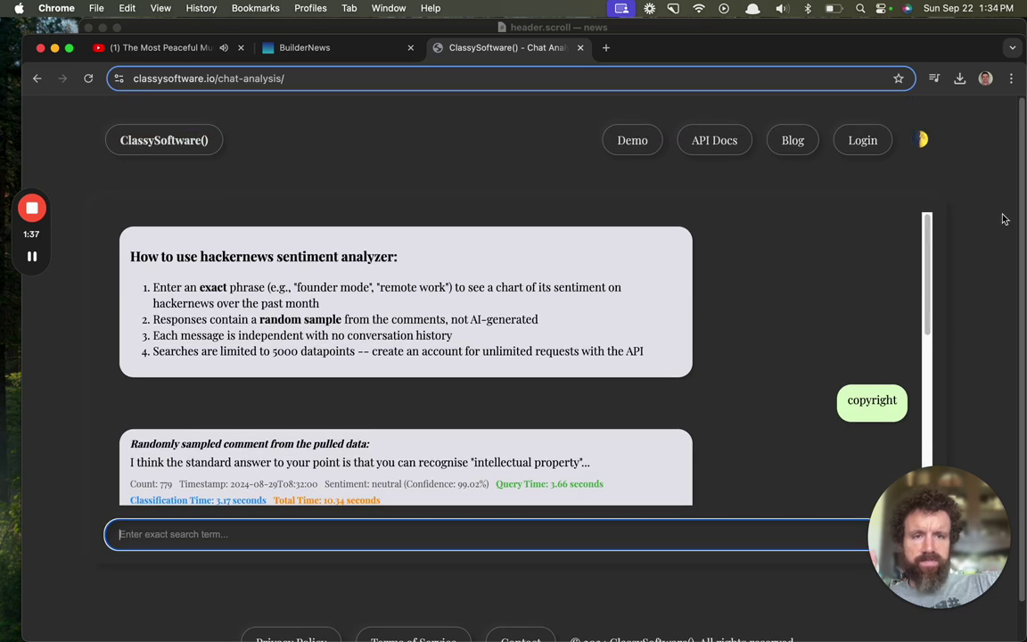
scroll(1002, 219, "up", 1)
scroll(1002, 219, "down", 1)
scroll(791, 231, "down", 5)
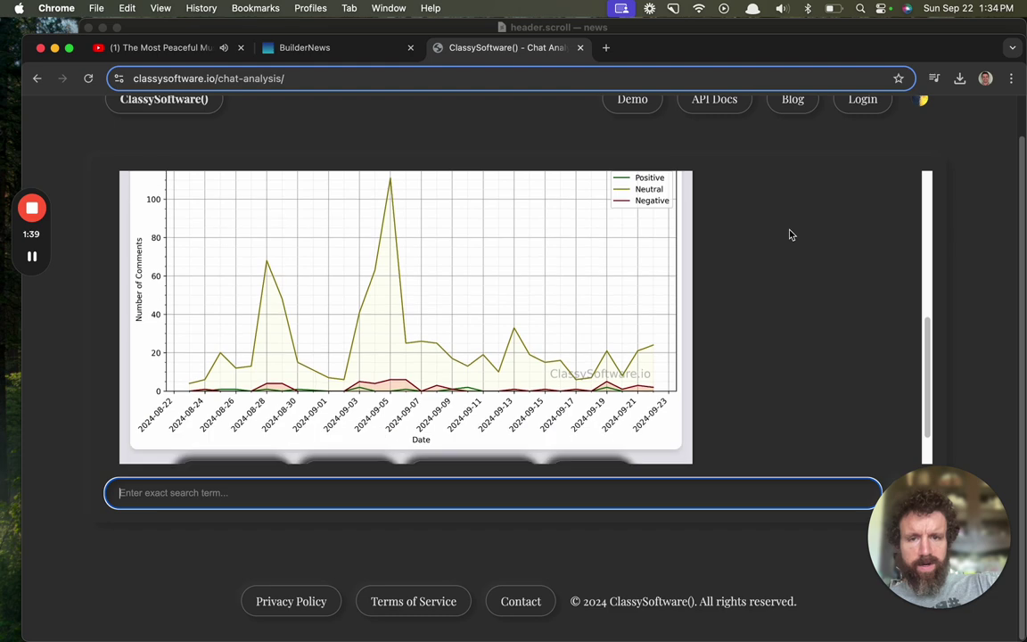
scroll(789, 235, "up", 3)
scroll(789, 235, "down", 3)
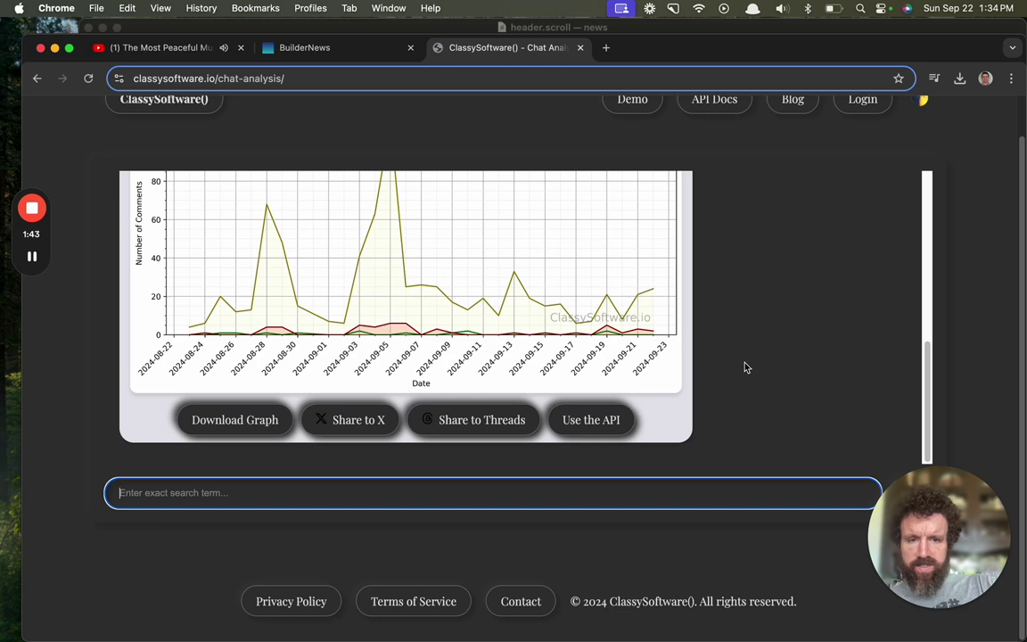
scroll(389, 326, "up", 1)
scroll(389, 323, "up", 1)
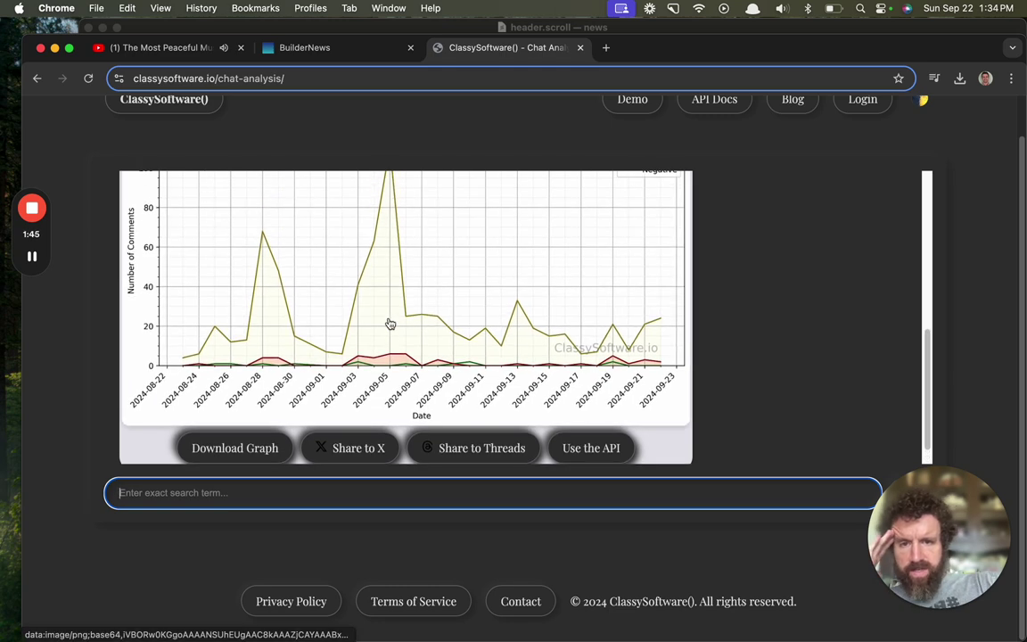
scroll(390, 323, "up", 2)
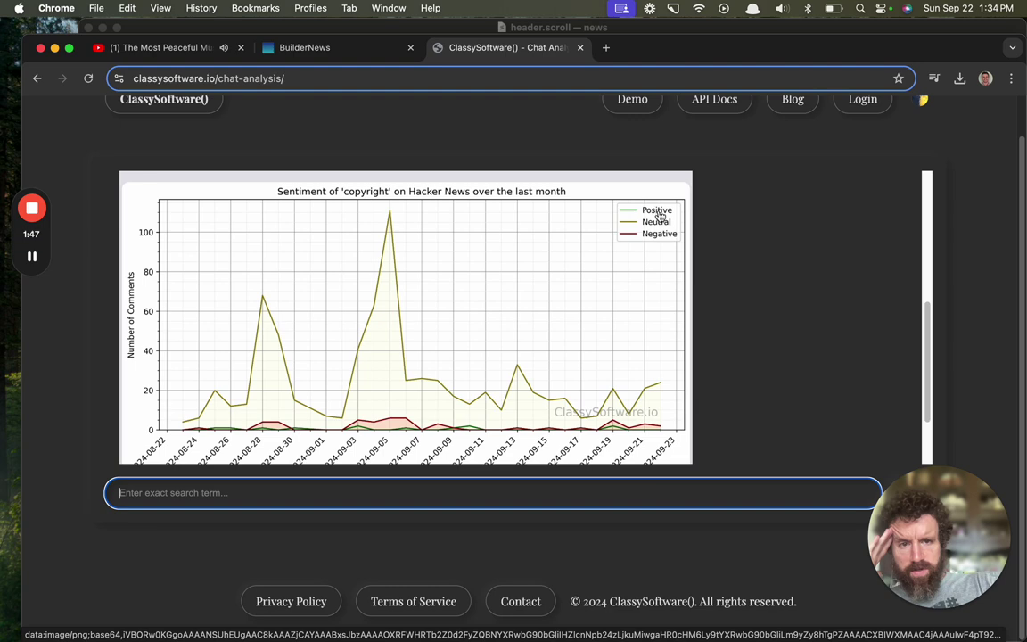
scroll(696, 267, "down", 2)
scroll(714, 321, "up", 4)
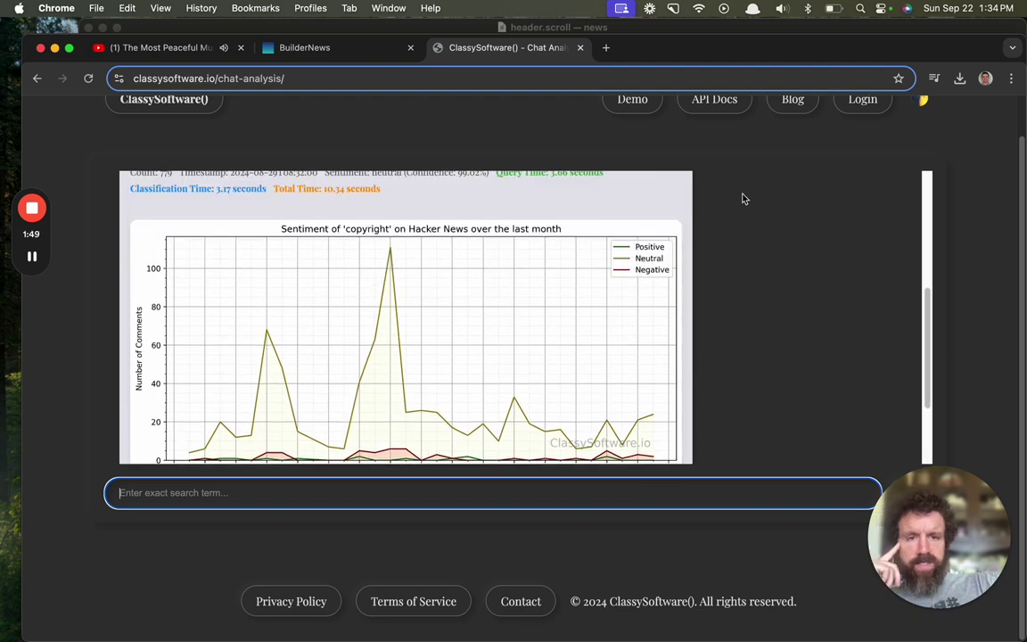
scroll(742, 277, "up", 2)
scroll(704, 268, "up", 3)
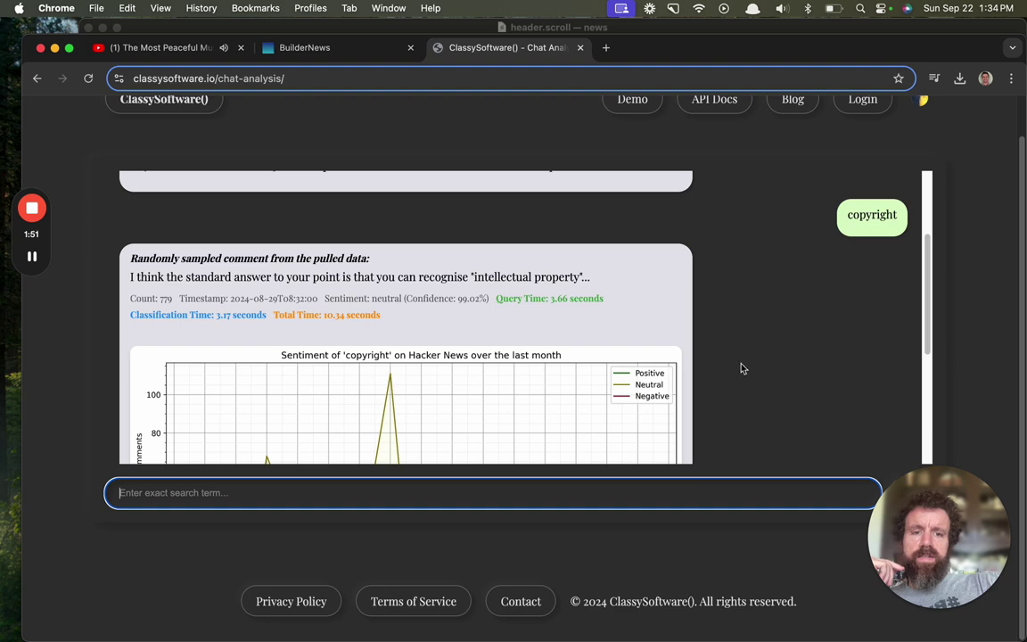
scroll(748, 337, "down", 2)
scroll(747, 337, "down", 3)
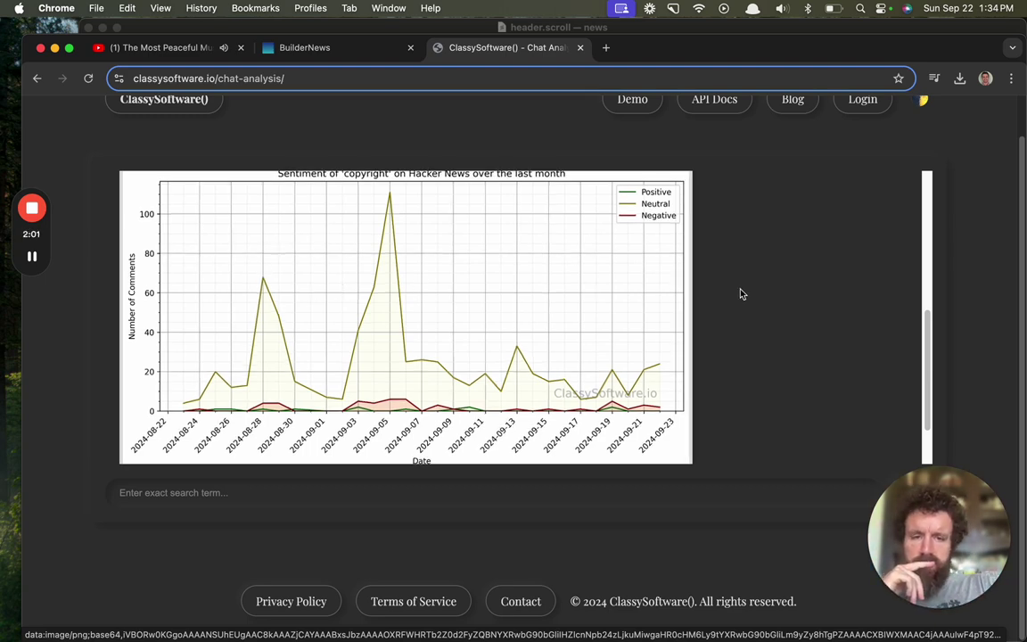
scroll(740, 294, "down", 2)
scroll(744, 293, "up", 3)
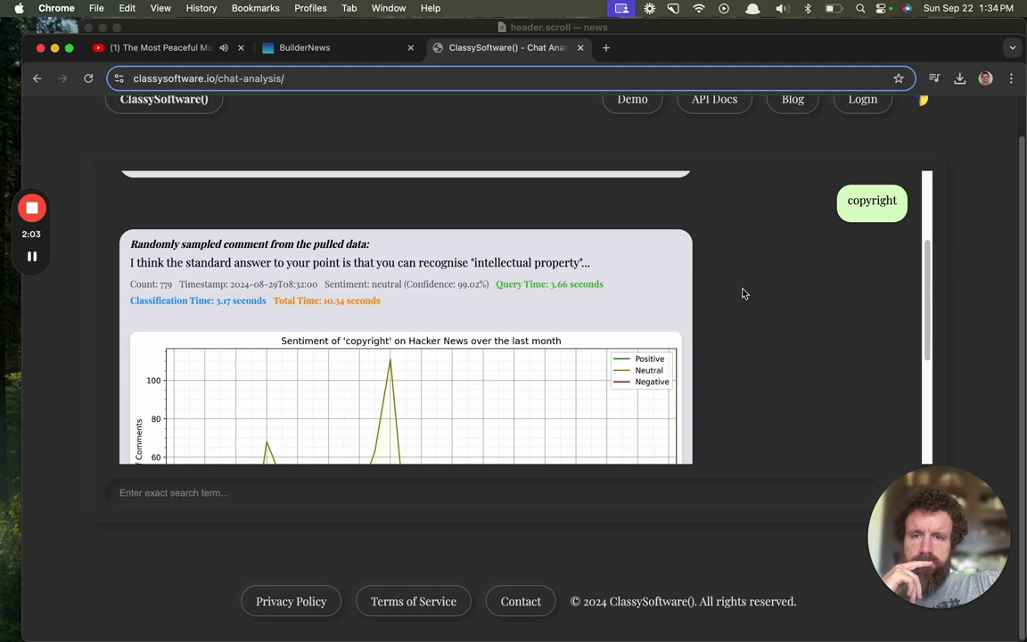
scroll(744, 293, "up", 2)
scroll(745, 293, "down", 2)
scroll(749, 303, "down", 3)
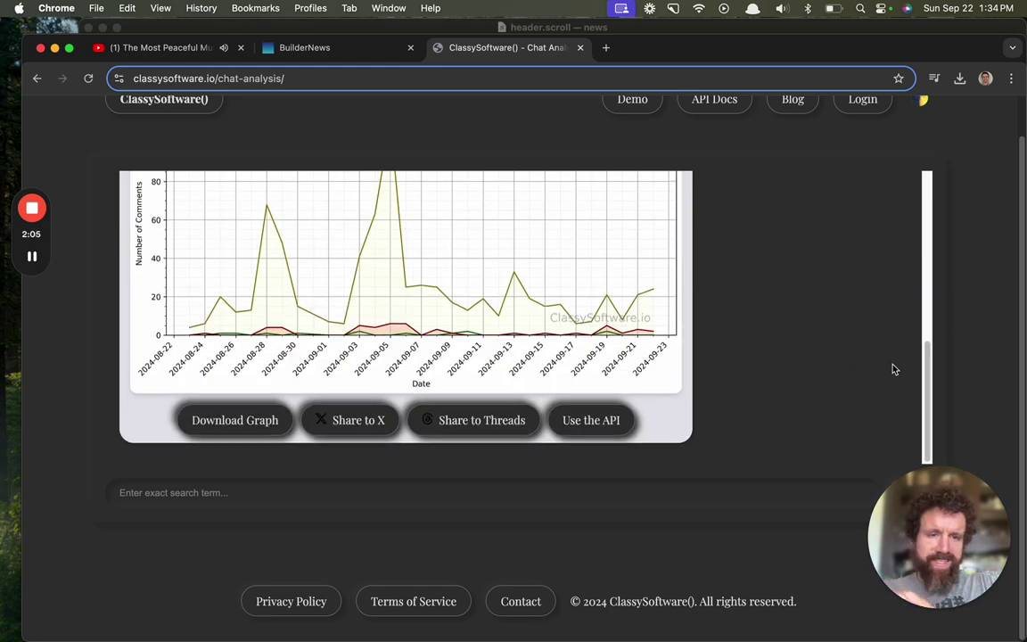
scroll(883, 370, "up", 5)
scroll(589, 362, "up", 1)
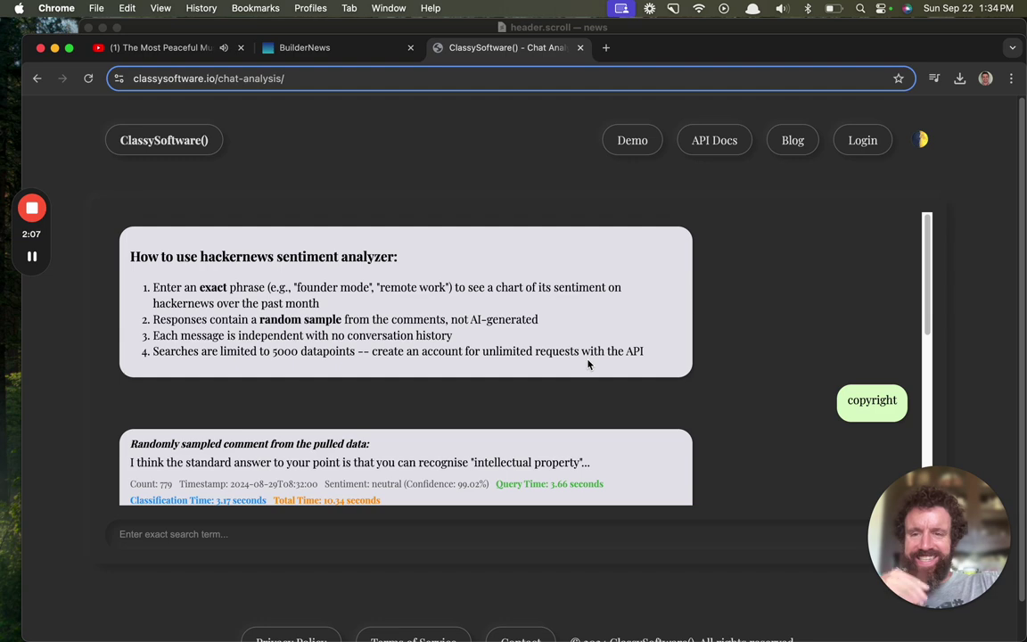
scroll(663, 258, "down", 5)
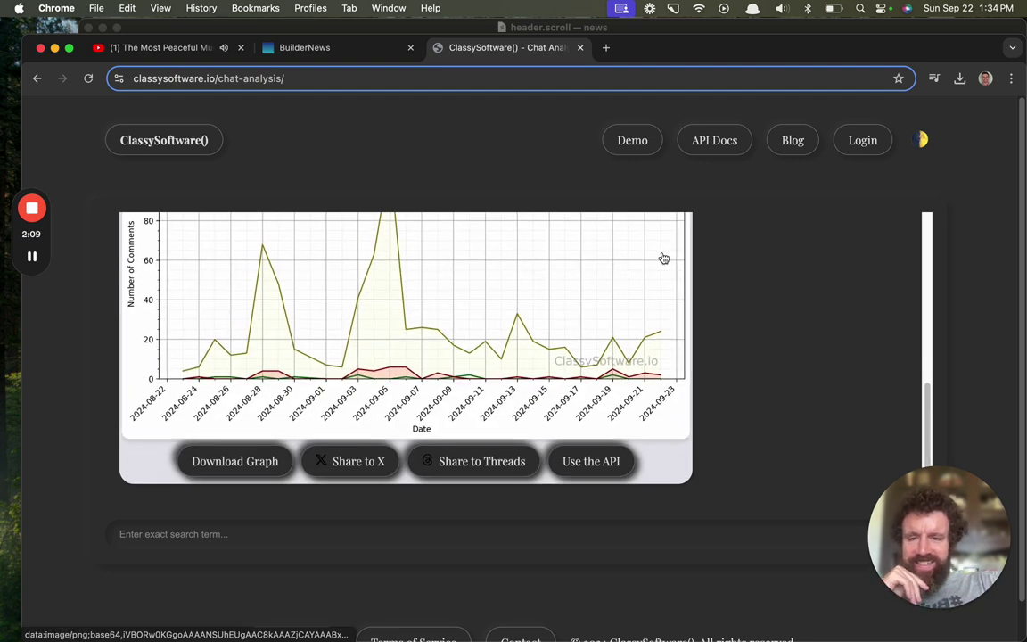
left_click(196, 540)
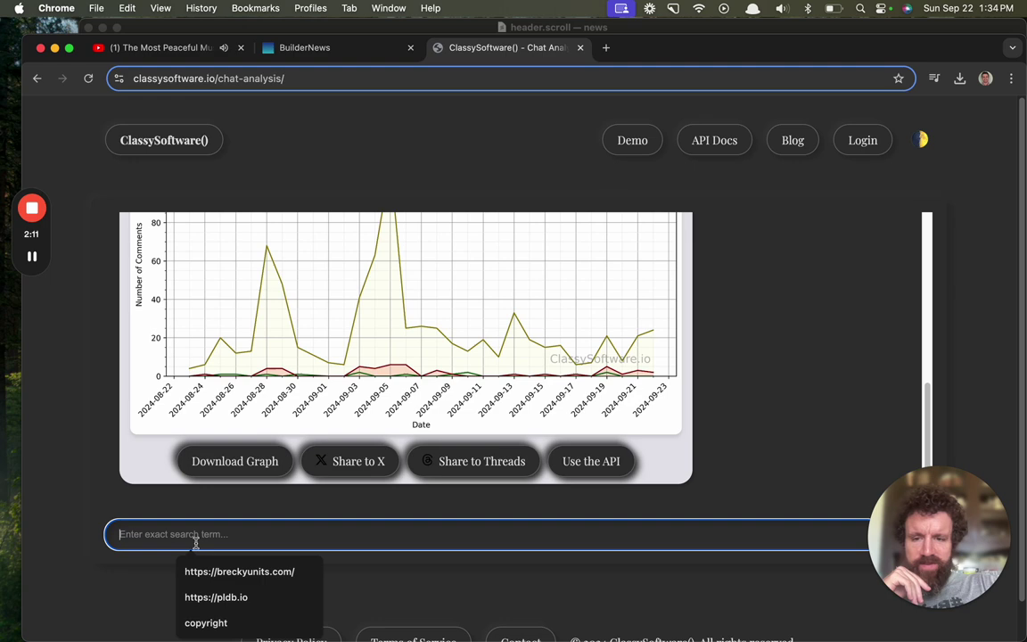
scroll(182, 535, "down", 1)
- Search for 'patents' to get its sampled comment and month-long sentiment chart
left_click(162, 502)
type("pat")
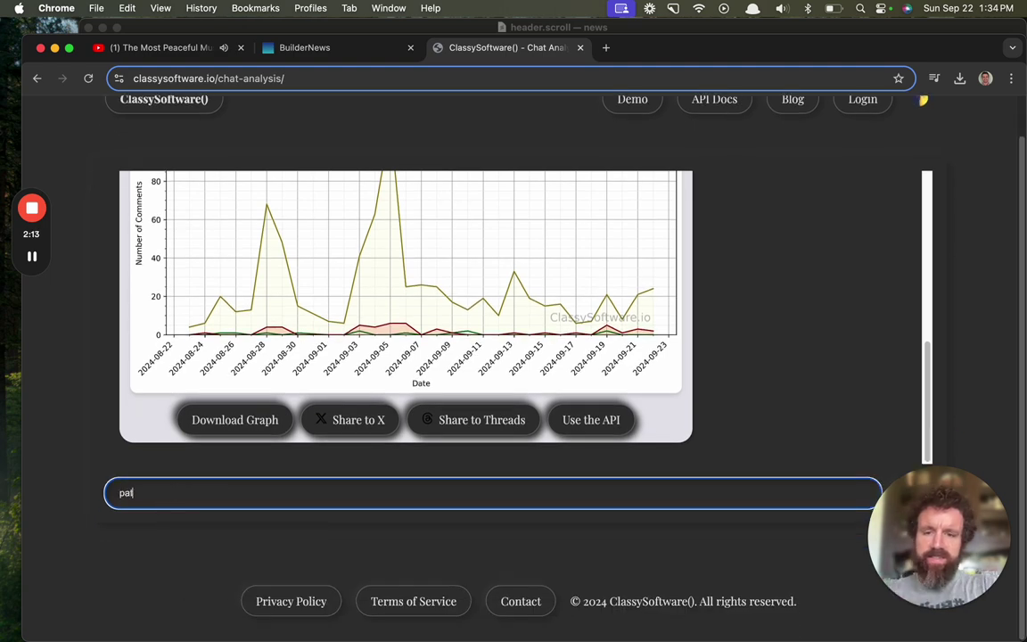
type("ents")
key("Return")
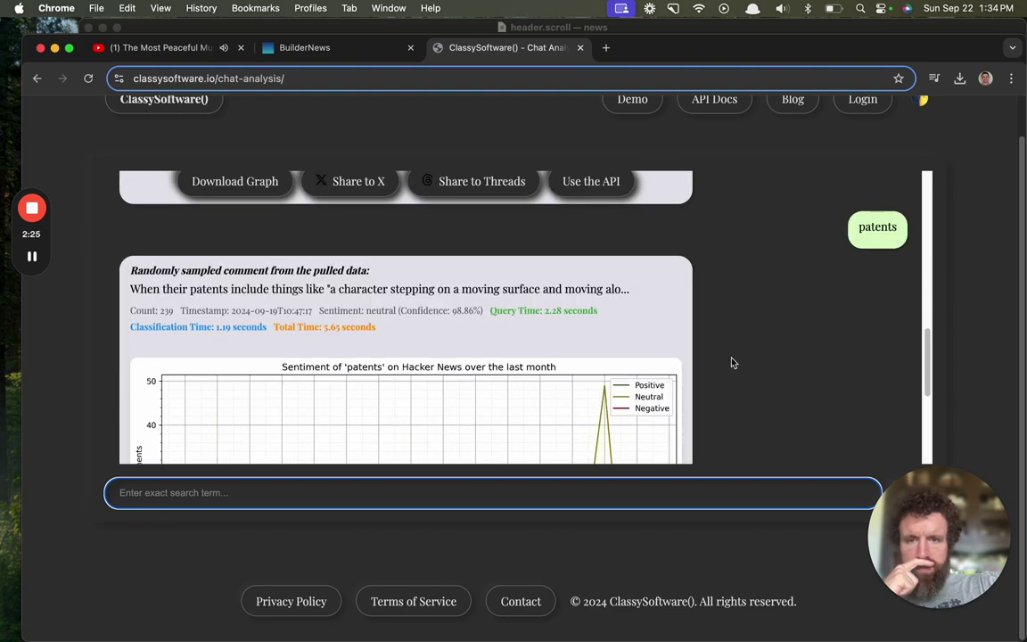
- Submit a sentiment search for 'open source'
type("d")
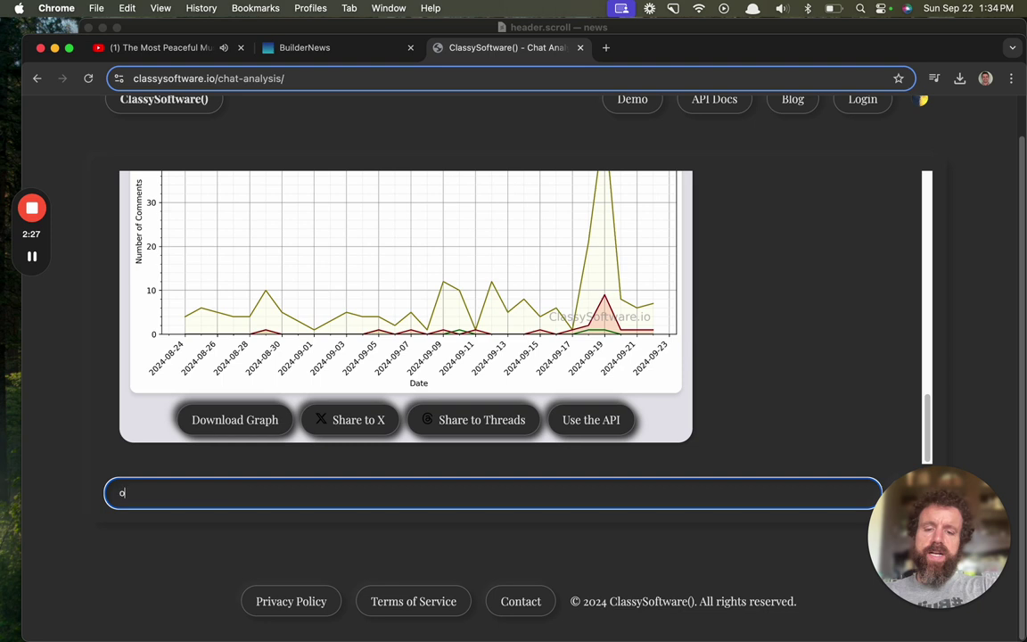
type("ce")
key("Return")
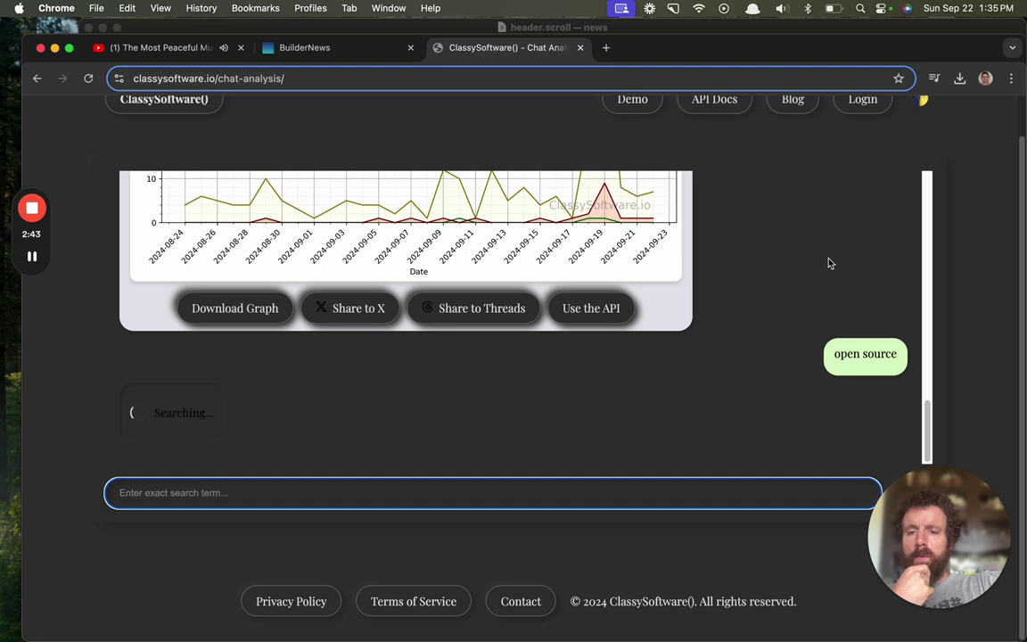
- Submit a 'venture capital' search after checking the open source error and earlier results
type("venture capital")
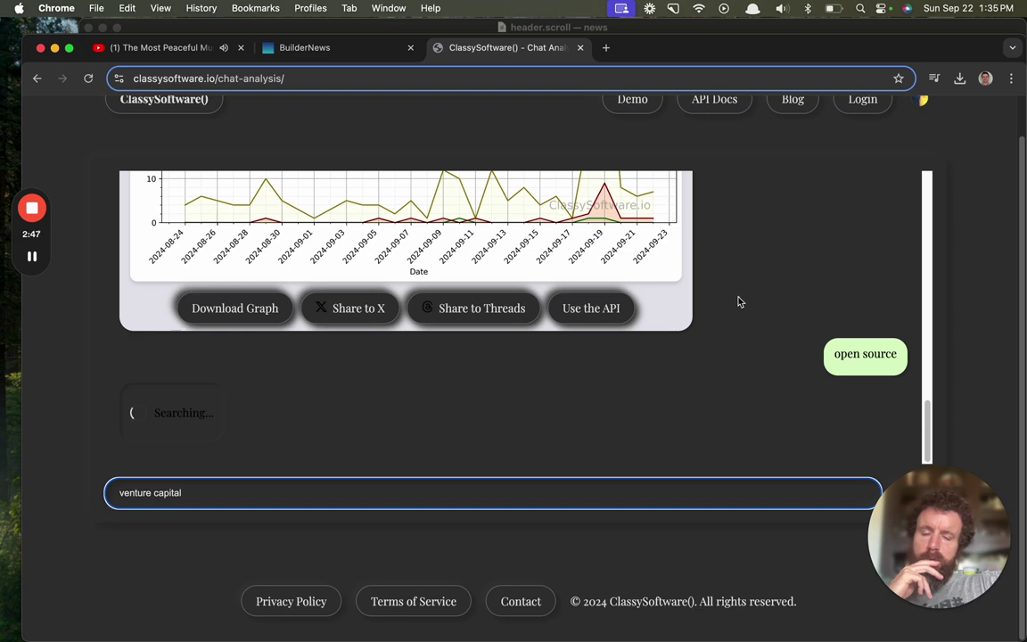
scroll(739, 300, "up", 3)
scroll(740, 300, "up", 2)
scroll(740, 300, "down", 5)
scroll(740, 300, "down", 5)
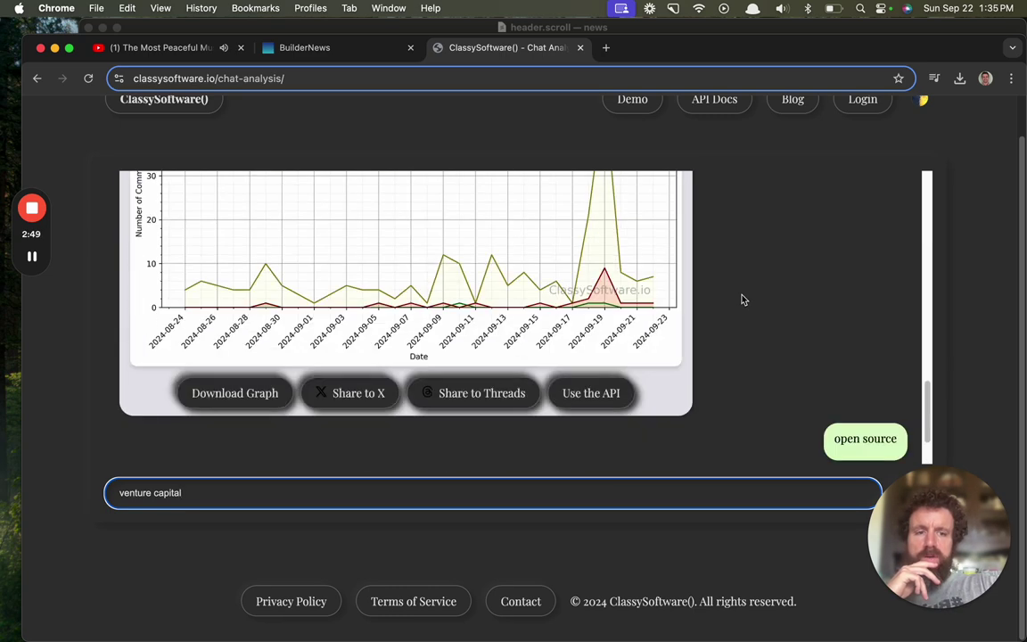
scroll(740, 300, "down", 2)
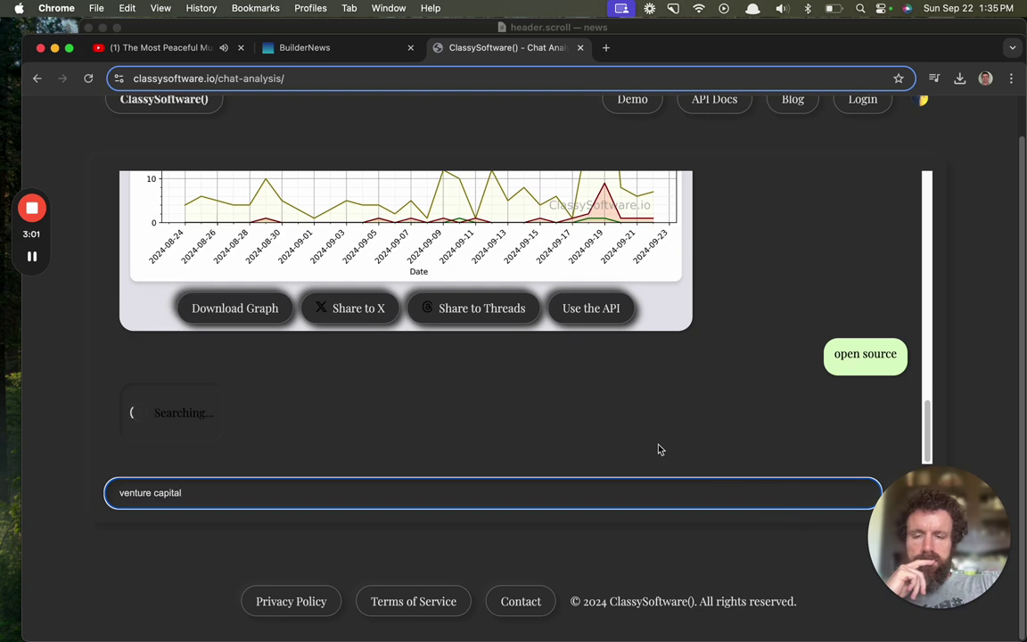
scroll(535, 393, "up", 10)
scroll(536, 389, "up", 10)
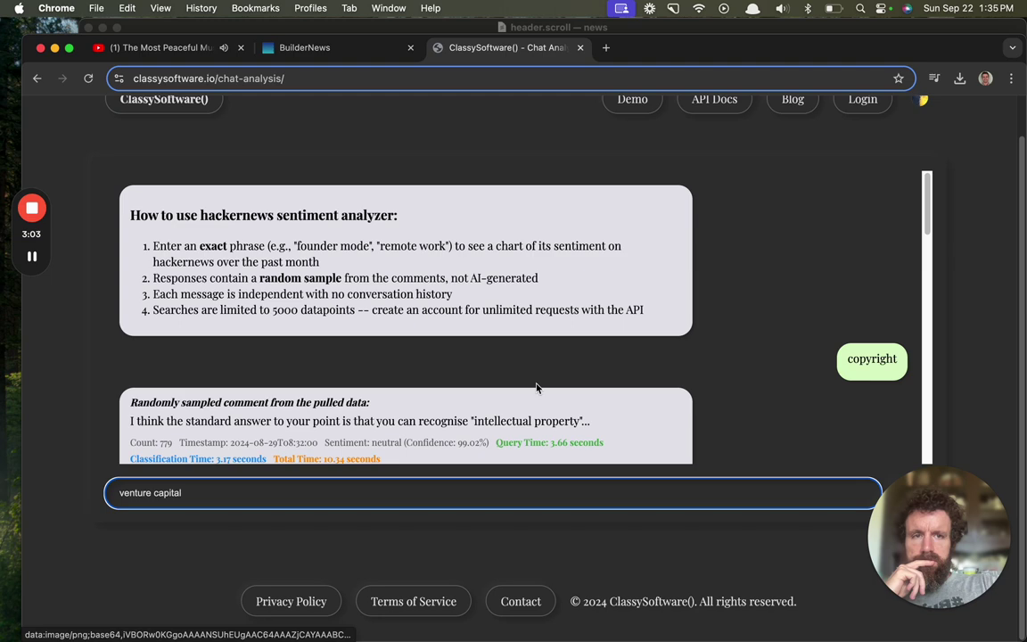
scroll(536, 387, "down", 10)
scroll(733, 272, "down", 5)
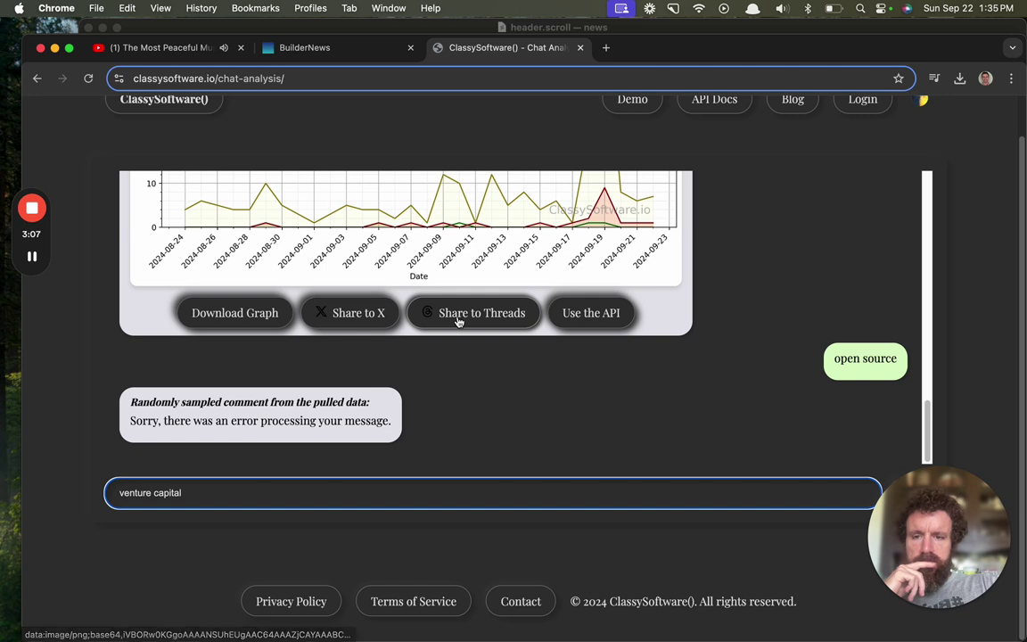
key("Return")
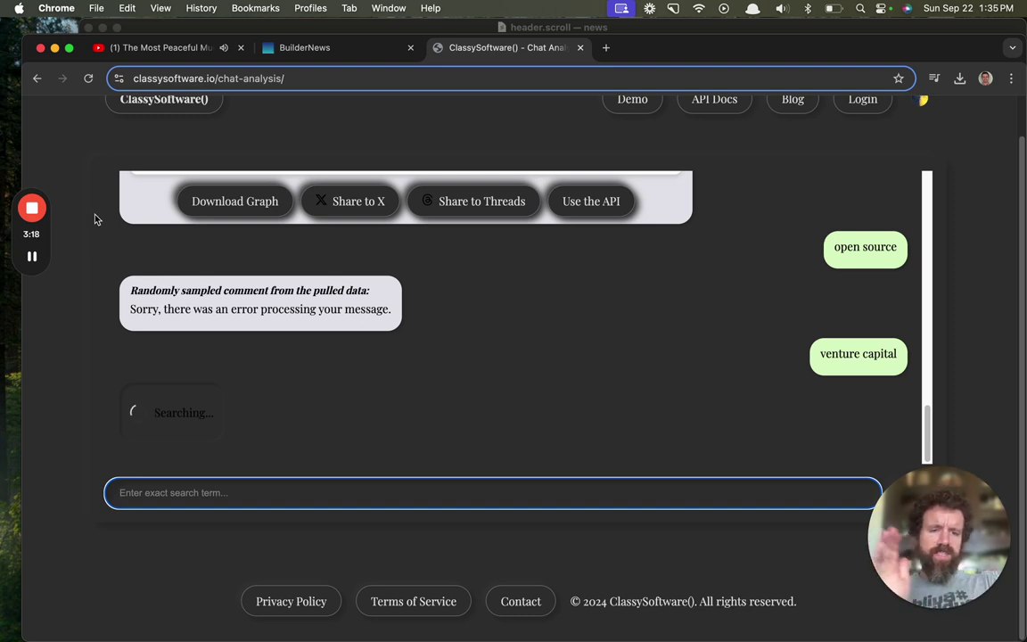
scroll(98, 215, "up", 1)
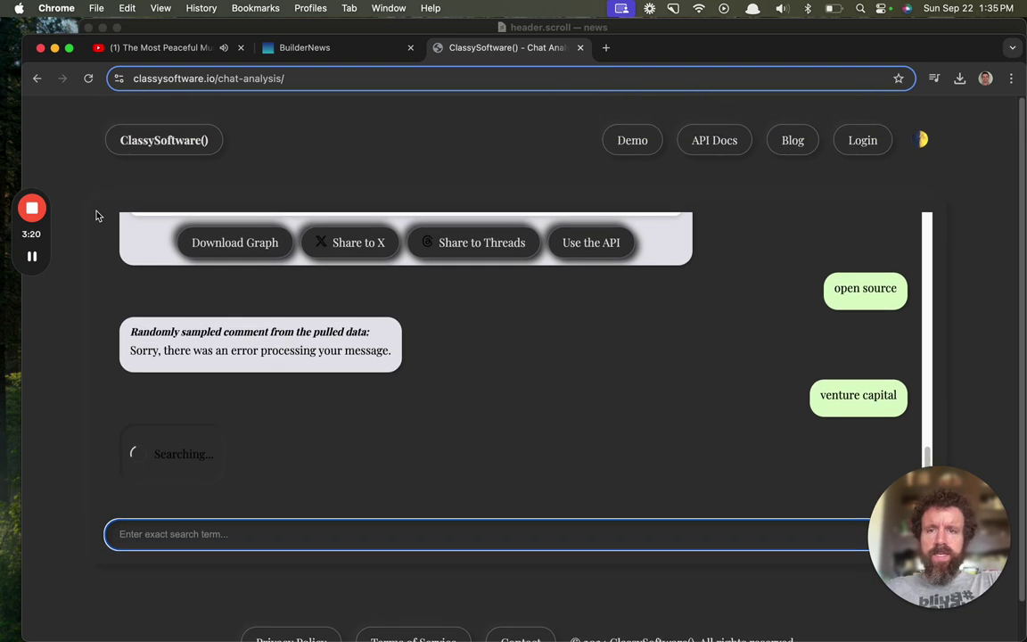
scroll(100, 211, "down", 1)
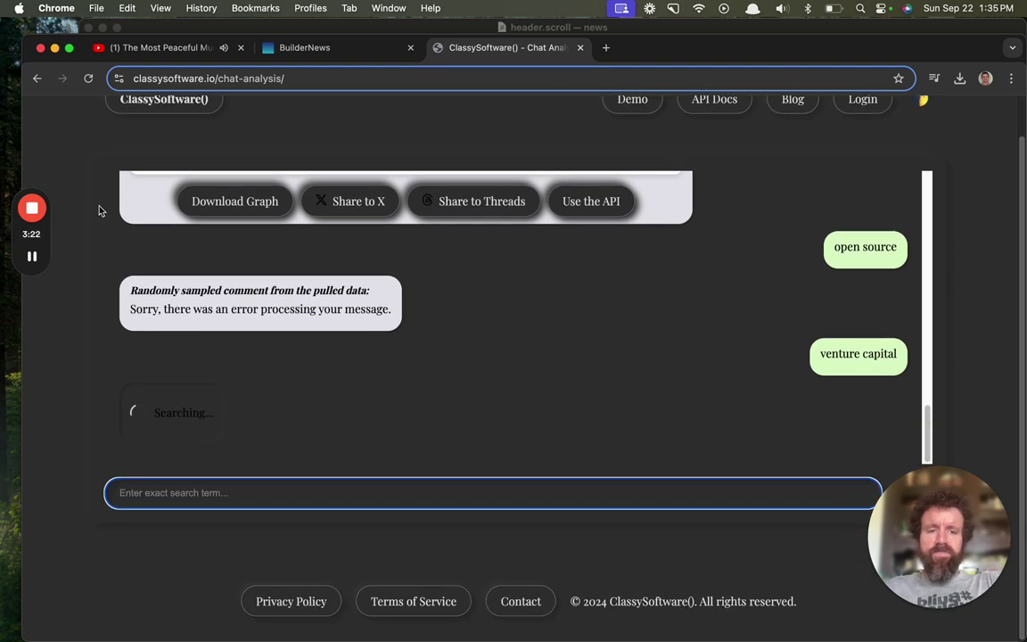
- Open the Show HN poster's Hacker News profile in a new tab, then return to the analyzer
left_click(606, 47)
left_click(348, 107)
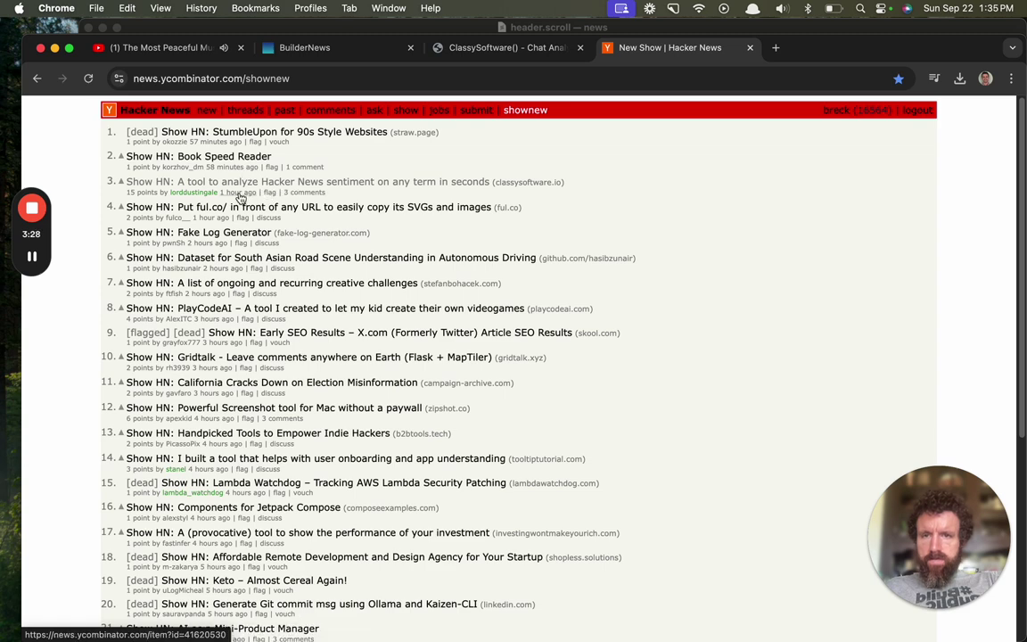
left_click(196, 193)
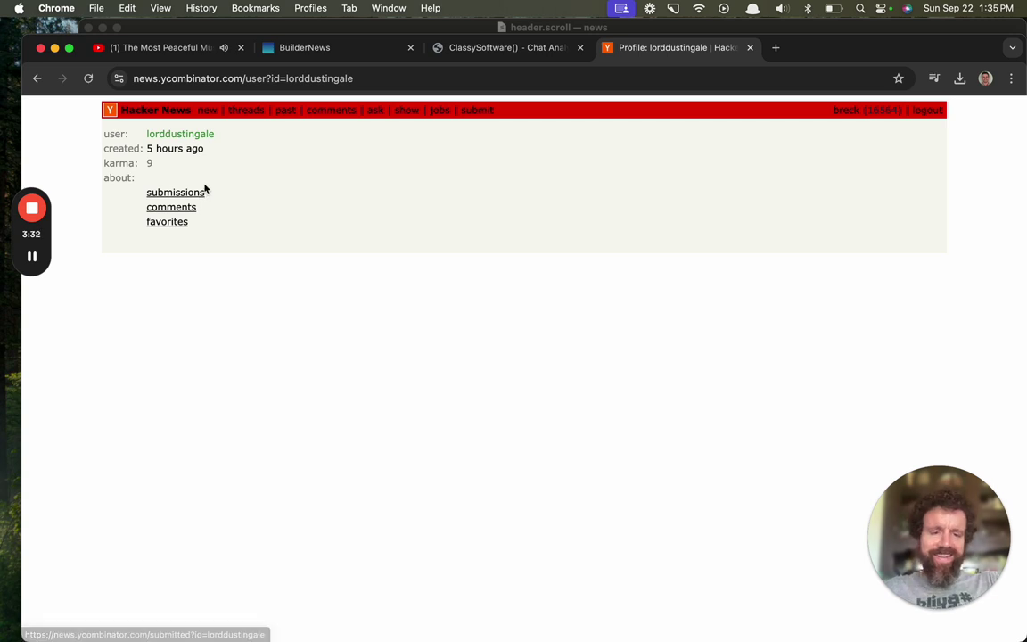
left_click(495, 53)
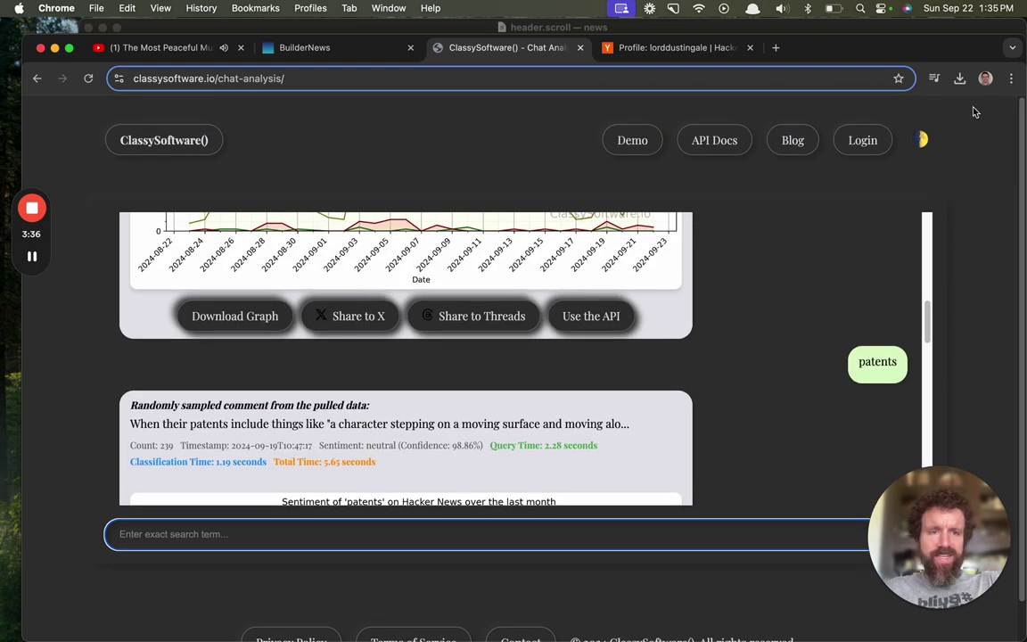
- Switch the analyzer site to the light theme
left_click(922, 140)
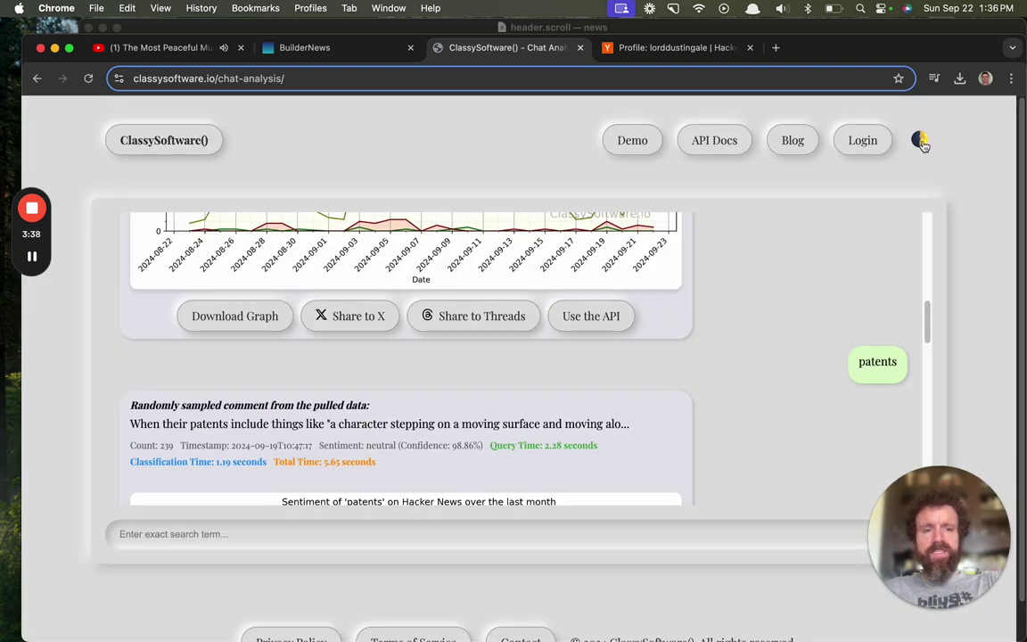
scroll(880, 356, "up", 5)
scroll(881, 356, "up", 10)
scroll(881, 356, "up", 3)
scroll(880, 356, "up", 1)
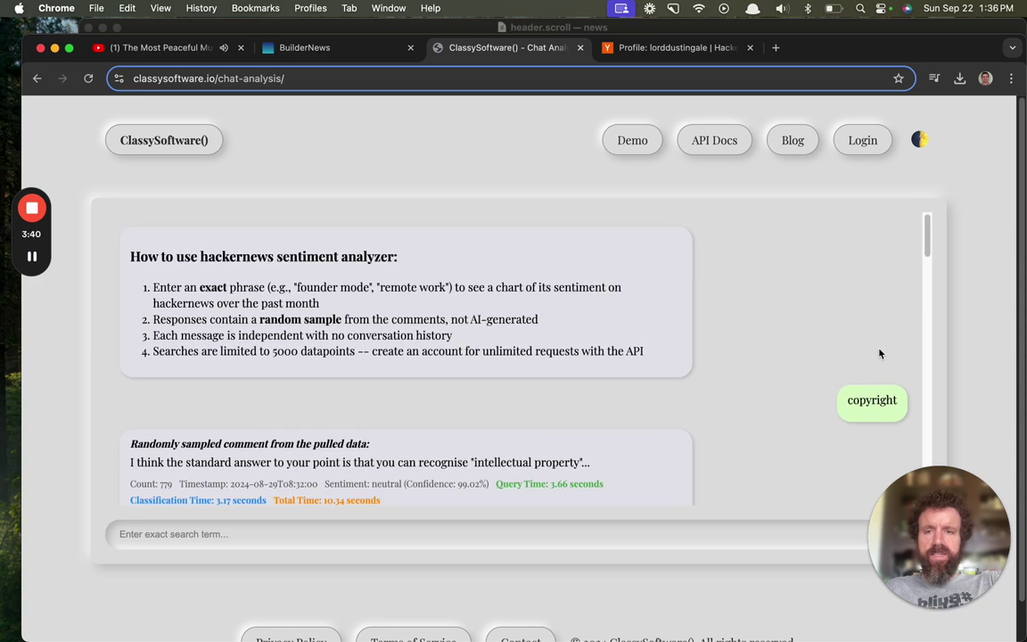
- Scroll the chat to review the venture capital sampled comment and sentiment chart
scroll(880, 354, "down", 15)
scroll(878, 351, "down", 5)
scroll(999, 339, "down", 1)
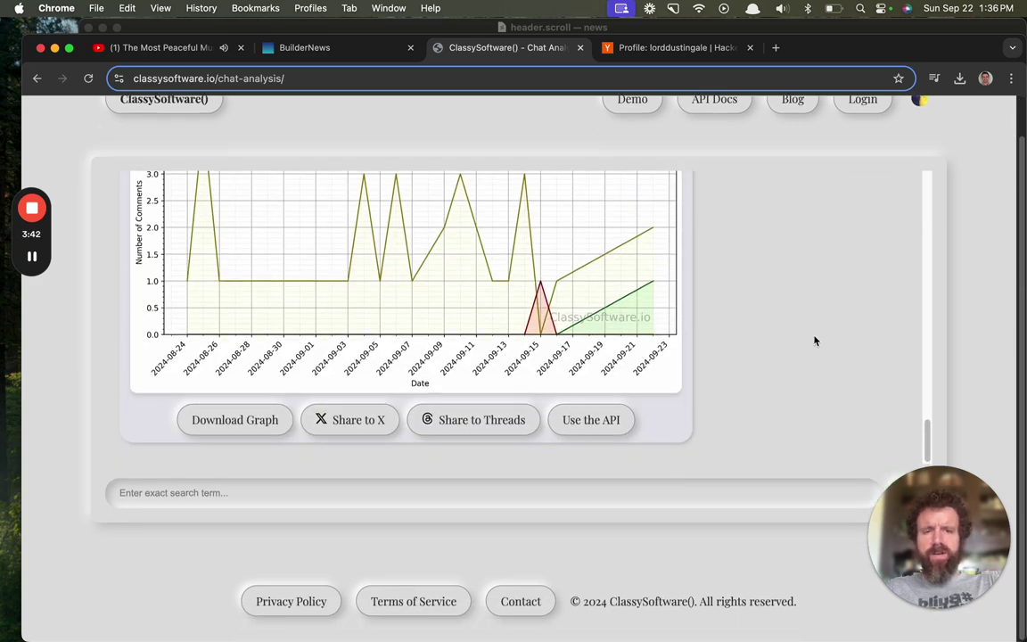
scroll(811, 339, "up", 1)
scroll(794, 342, "up", 5)
scroll(794, 341, "up", 1)
scroll(796, 337, "up", 2)
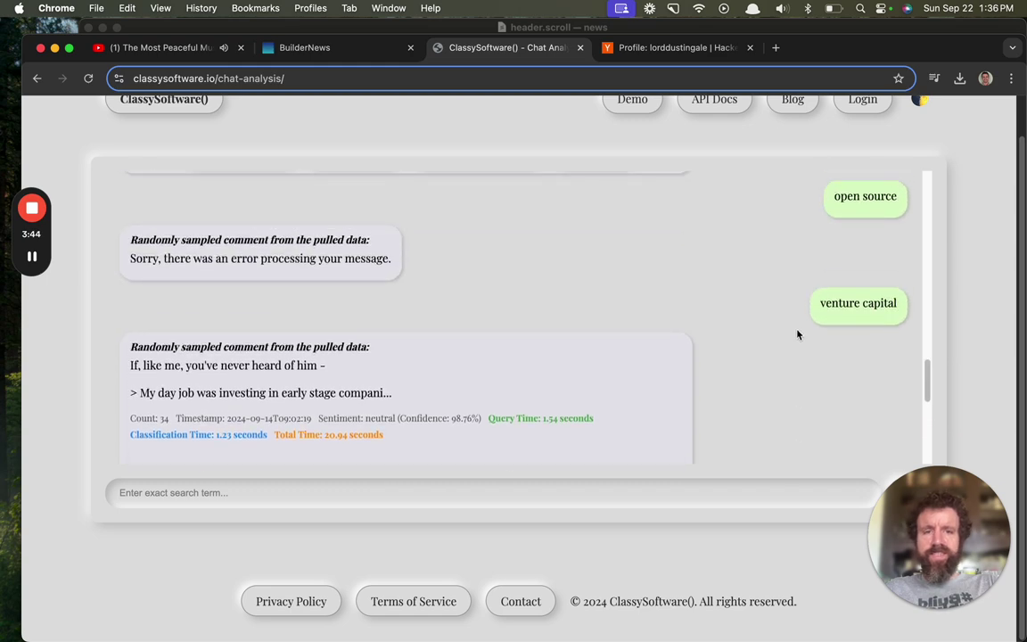
scroll(798, 330, "up", 5)
scroll(812, 282, "down", 7)
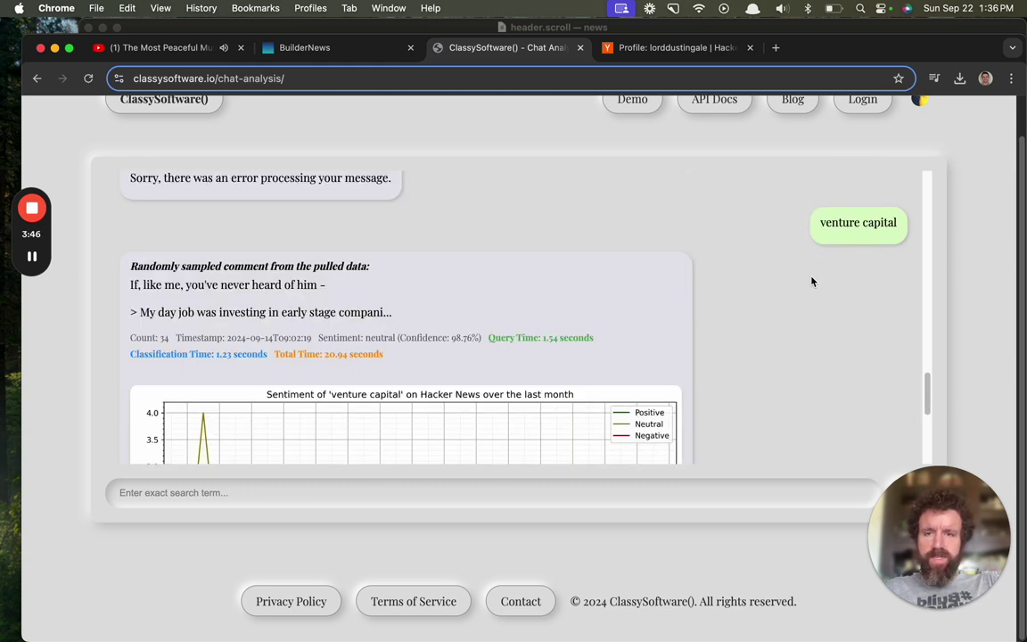
scroll(812, 282, "up", 1)
scroll(811, 282, "down", 10)
scroll(811, 282, "up", 5)
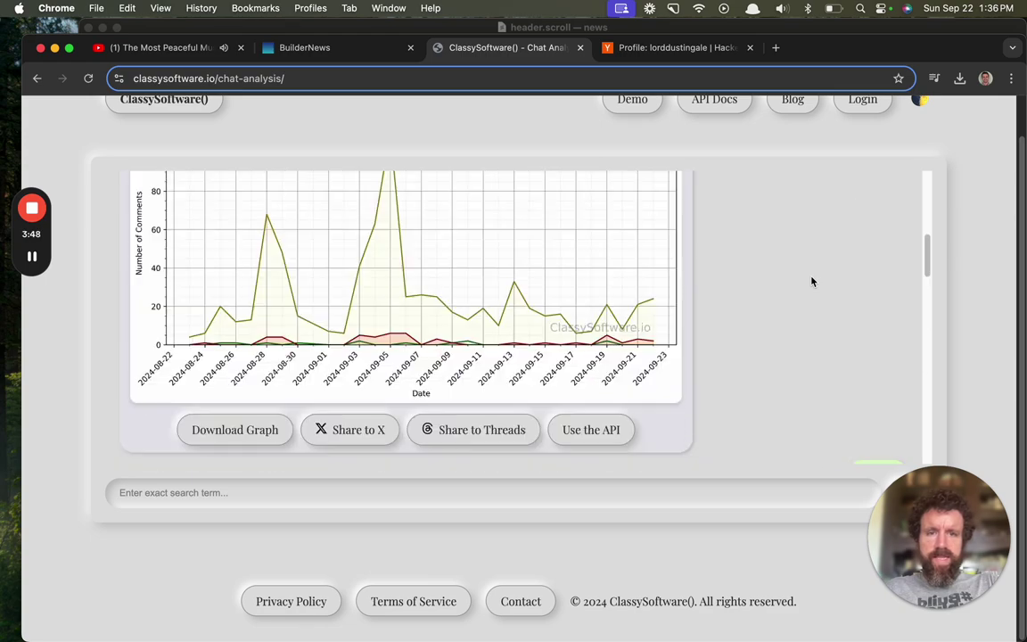
scroll(811, 282, "down", 3)
scroll(811, 282, "up", 4)
scroll(811, 282, "down", 1)
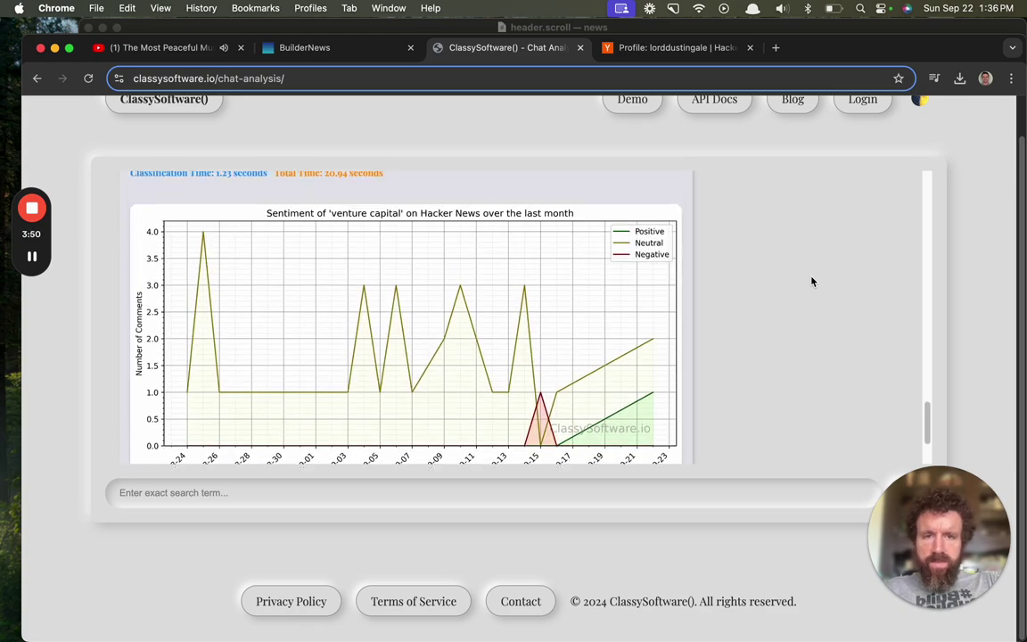
scroll(812, 282, "up", 2)
scroll(811, 281, "down", 3)
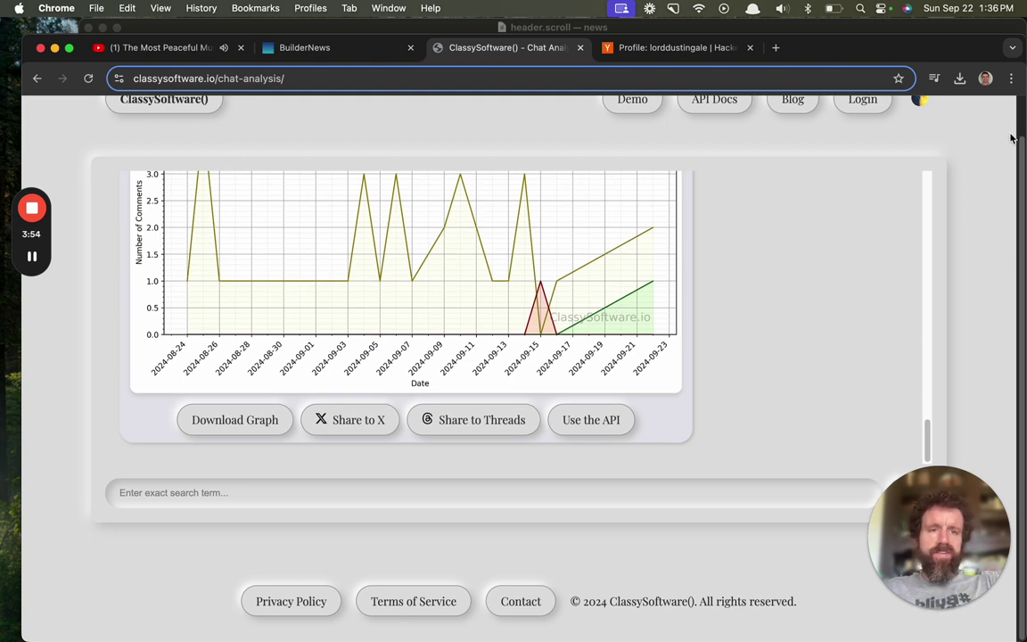
scroll(981, 141, "up", 1)
scroll(947, 148, "down", 1)
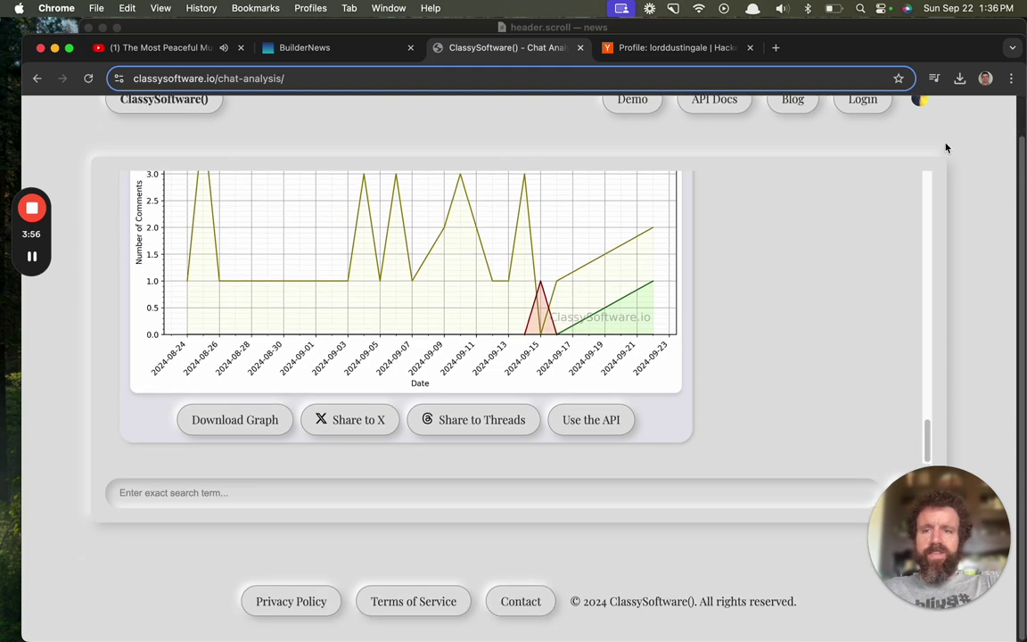